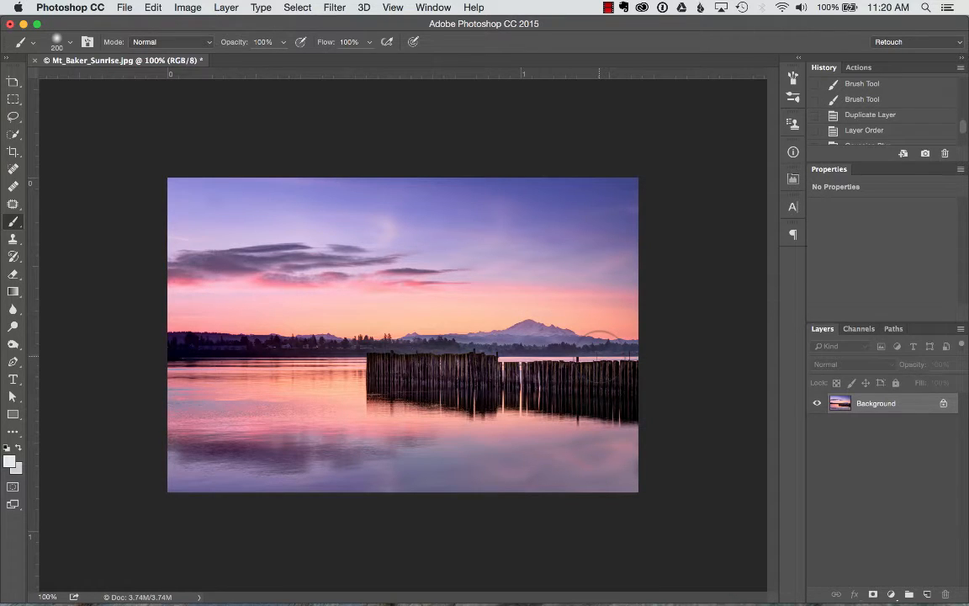
Step: Duplicate the Background layer and apply a Gaussian Blur with a 6.4 px radius to the copy
left_click_drag(874, 407, 926, 594)
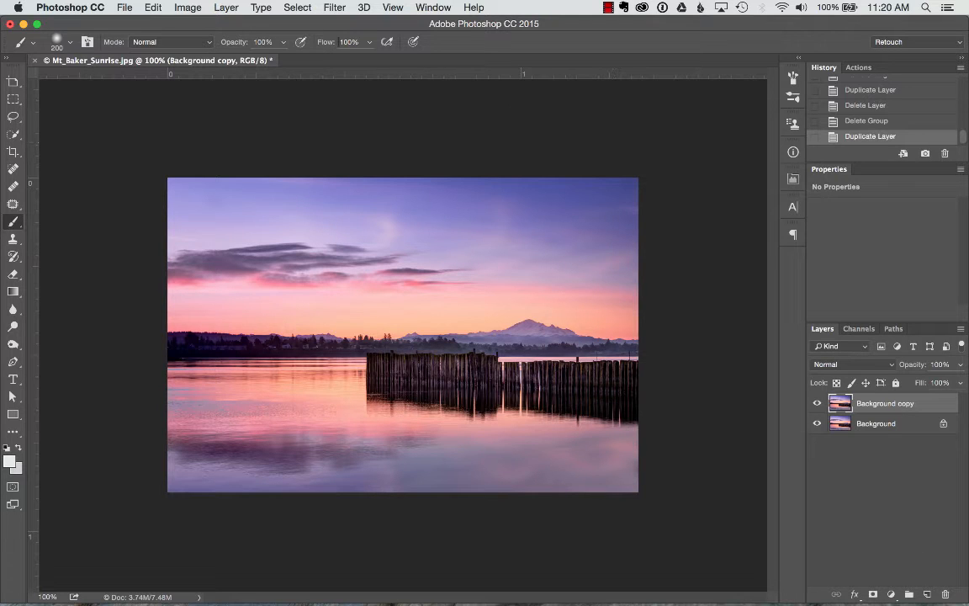
left_click(331, 9)
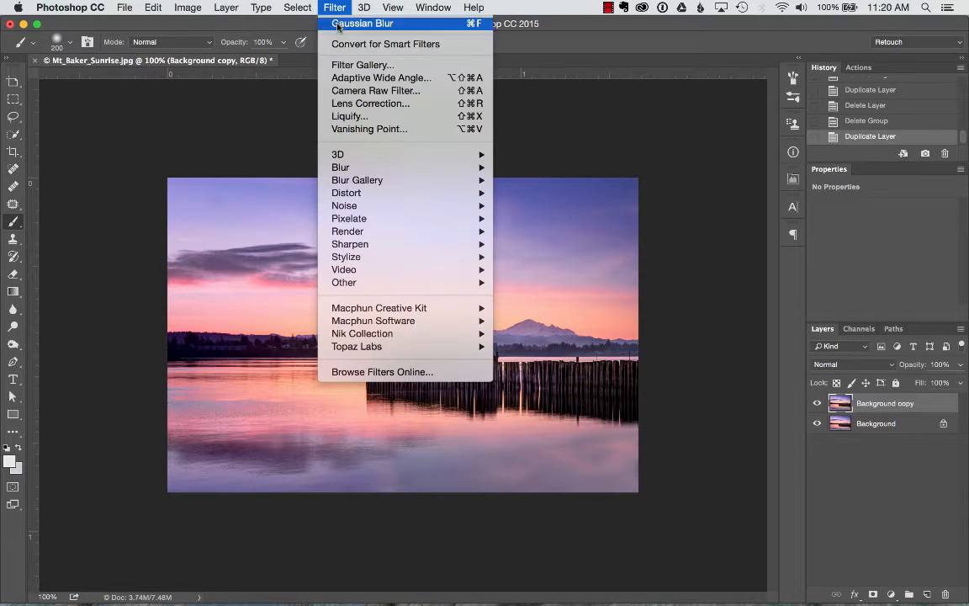
mouse_move(376, 169)
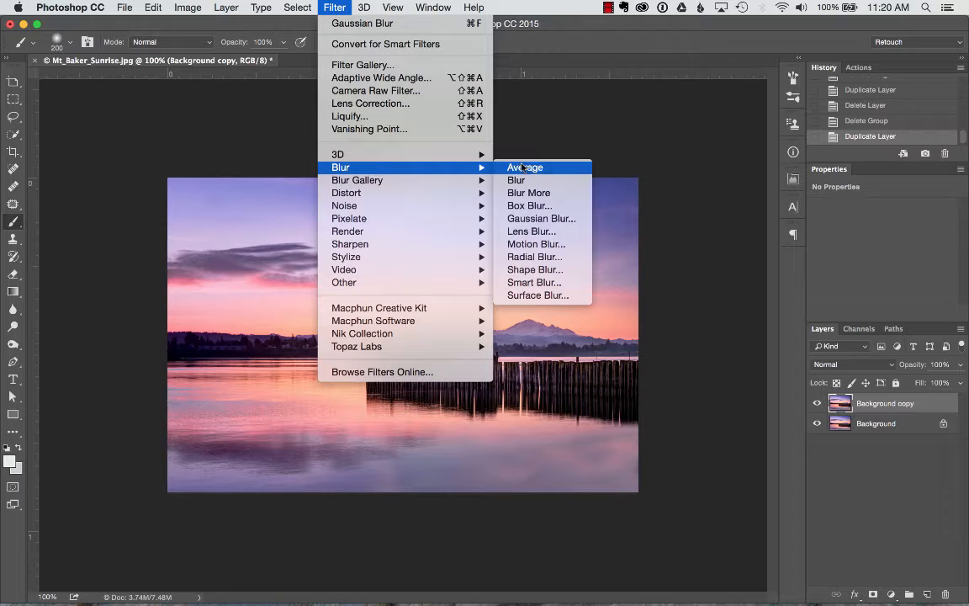
left_click(545, 218)
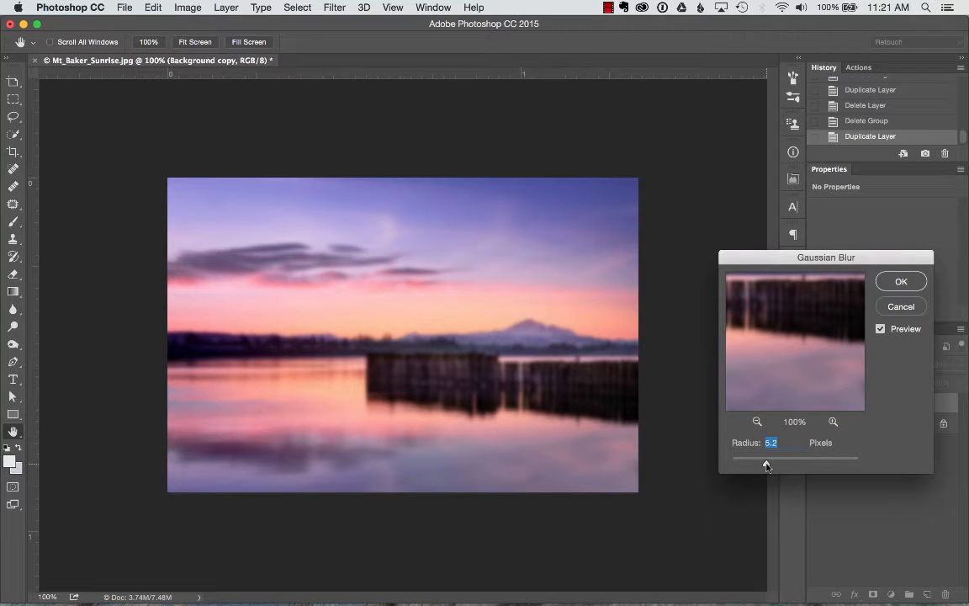
left_click_drag(767, 465, 771, 465)
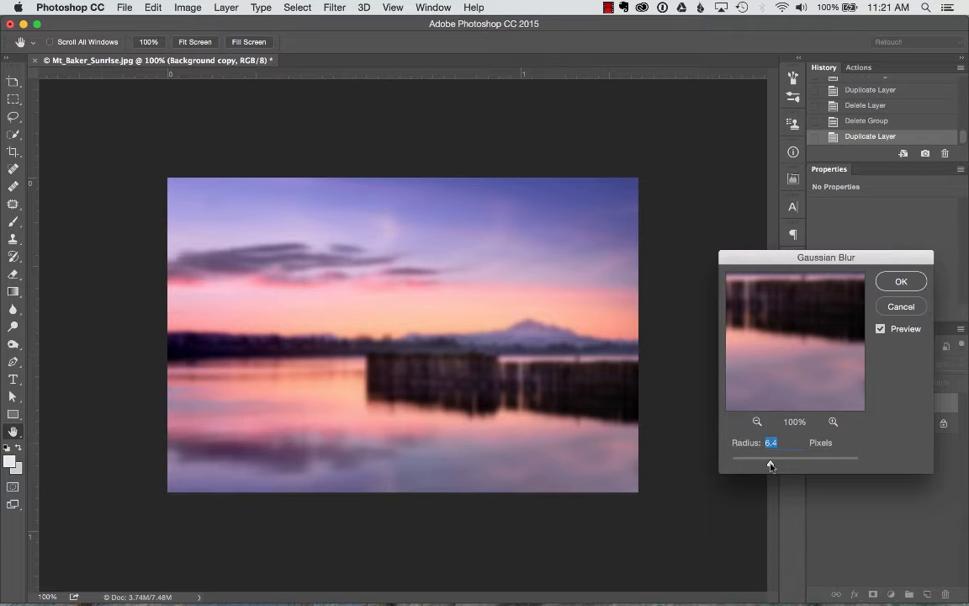
left_click(901, 281)
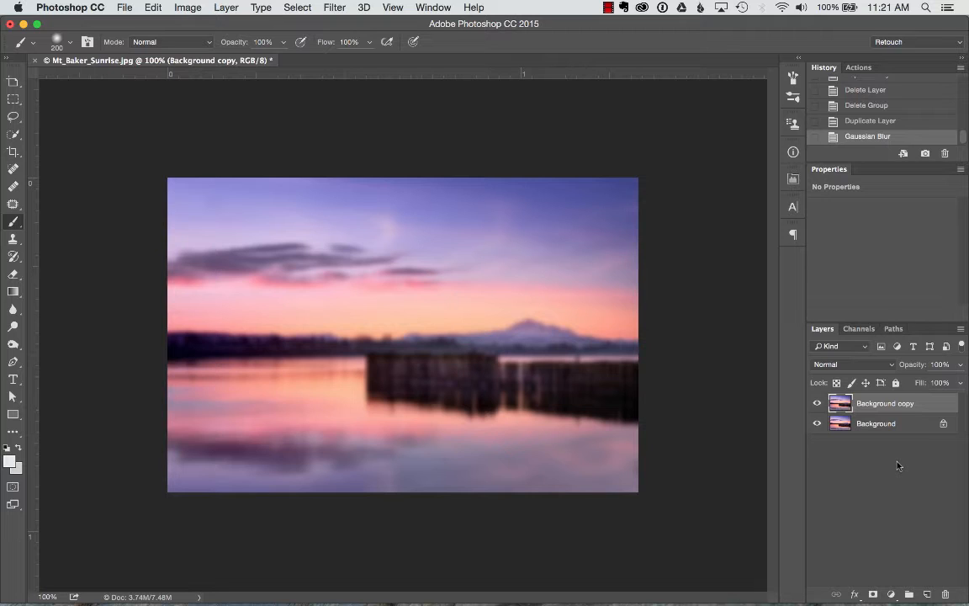
Step: Add a black layer mask to the blurred copy and paint white on it over the open water
left_click(873, 594)
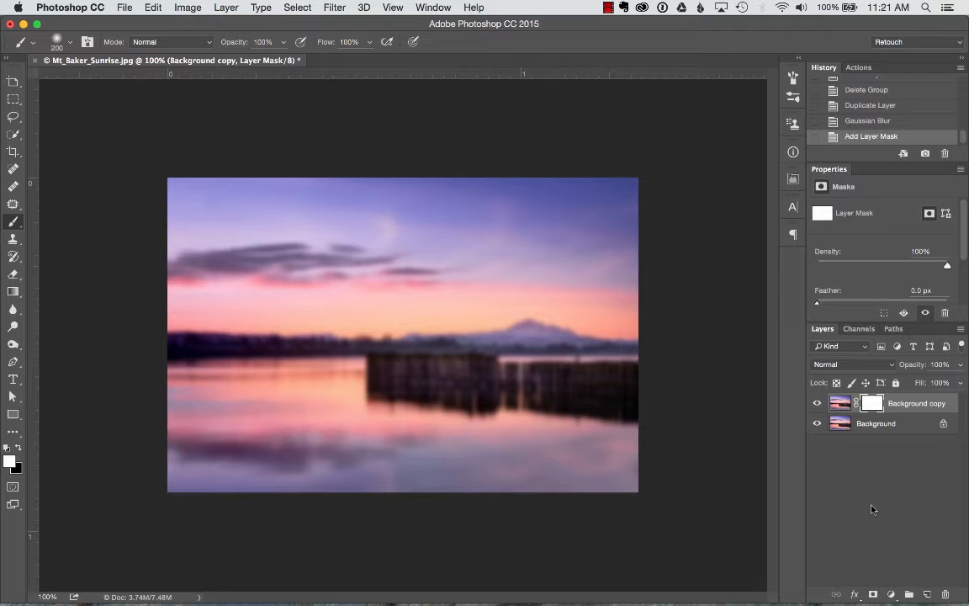
key("cmd+i")
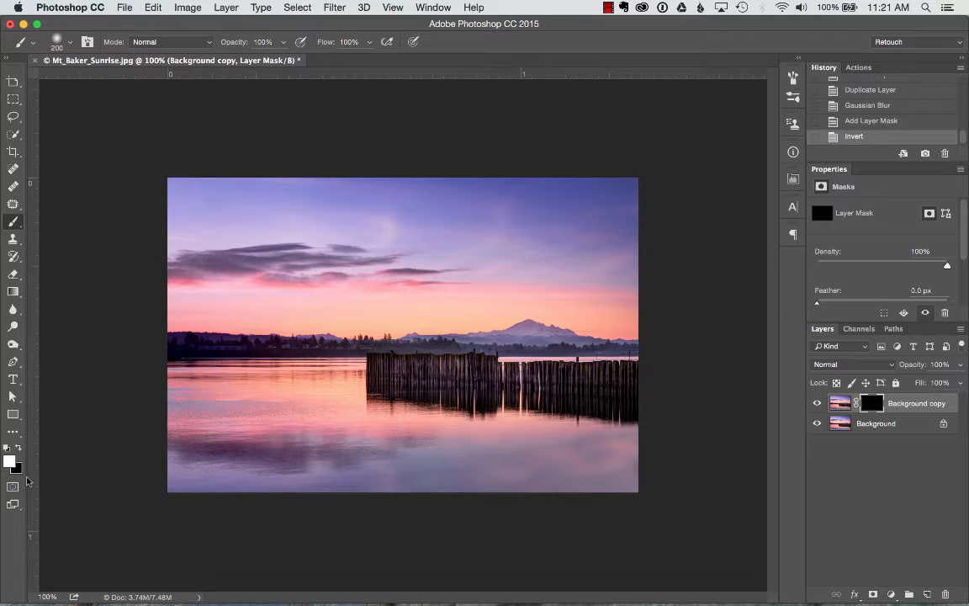
key("x")
key("x")
key("x")
key("x")
mouse_move(198, 424)
left_mouse_down()
mouse_move(291, 411)
mouse_move(324, 393)
left_mouse_up()
mouse_move(271, 425)
left_mouse_down()
mouse_move(235, 446)
mouse_move(318, 462)
mouse_move(364, 449)
mouse_move(319, 450)
mouse_move(422, 457)
mouse_move(236, 475)
mouse_move(195, 458)
mouse_move(544, 453)
mouse_move(597, 477)
mouse_move(633, 472)
mouse_move(602, 458)
mouse_move(617, 452)
mouse_move(552, 441)
mouse_move(481, 444)
mouse_move(336, 426)
mouse_move(331, 386)
mouse_move(173, 390)
left_mouse_up()
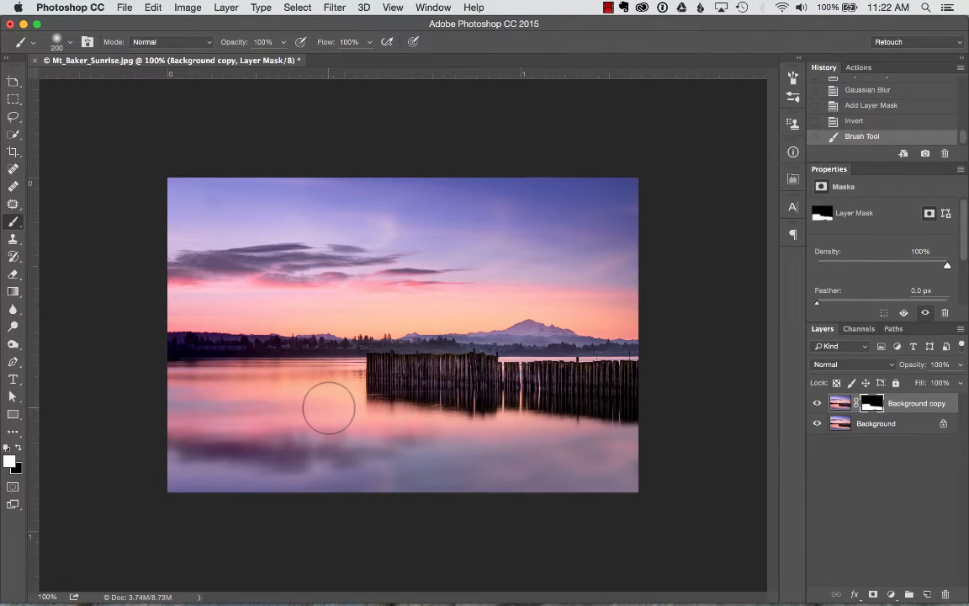
Step: Reduce the soft brush to 80 px and paint white on the mask over the water beside the pilings' left end
key("super+equal")
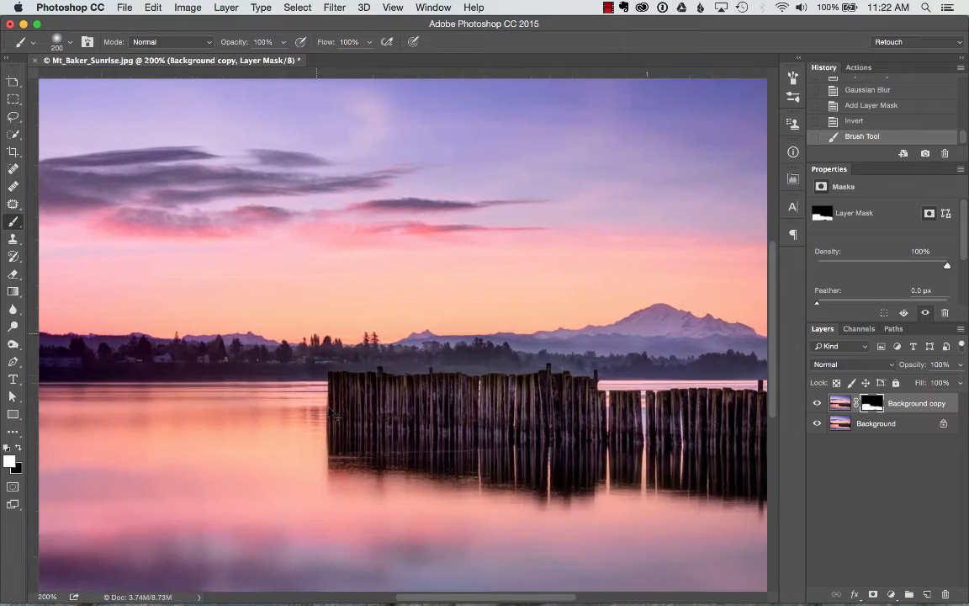
key("super+equal")
key("super+equal")
scroll(329, 409, "down", 5)
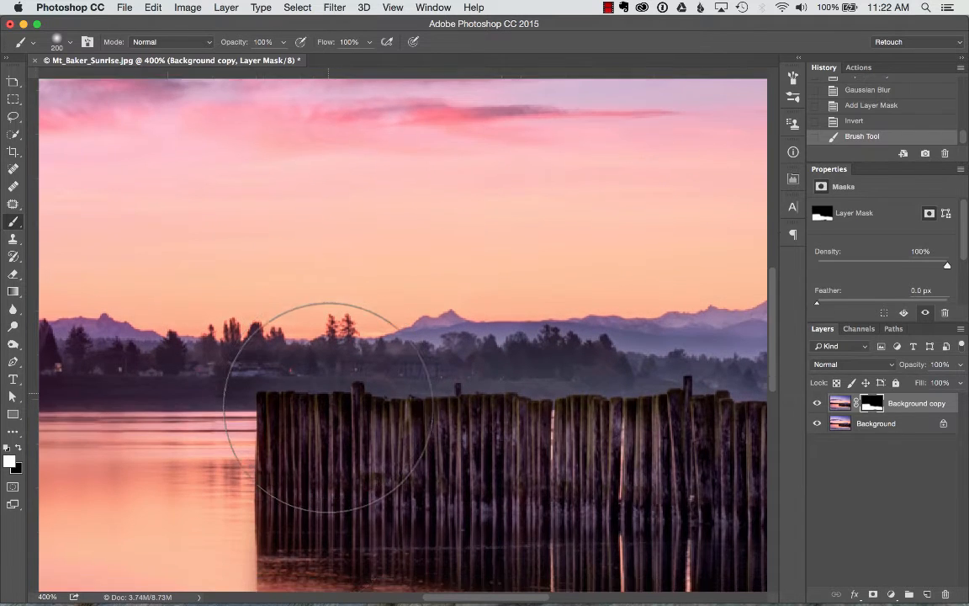
scroll(329, 408, "left", 5)
scroll(329, 408, "left", 2)
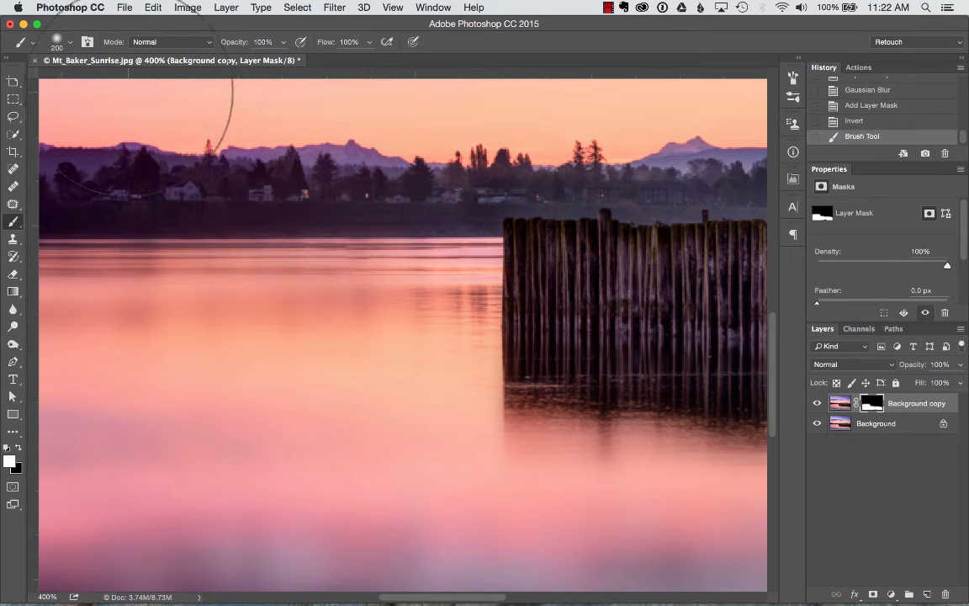
left_click(71, 43)
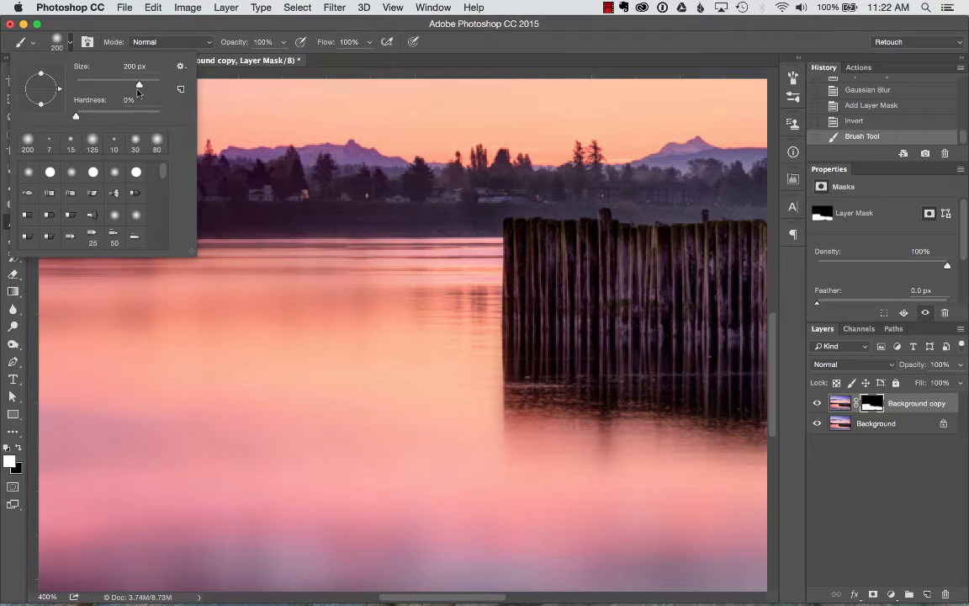
left_click_drag(139, 86, 140, 86)
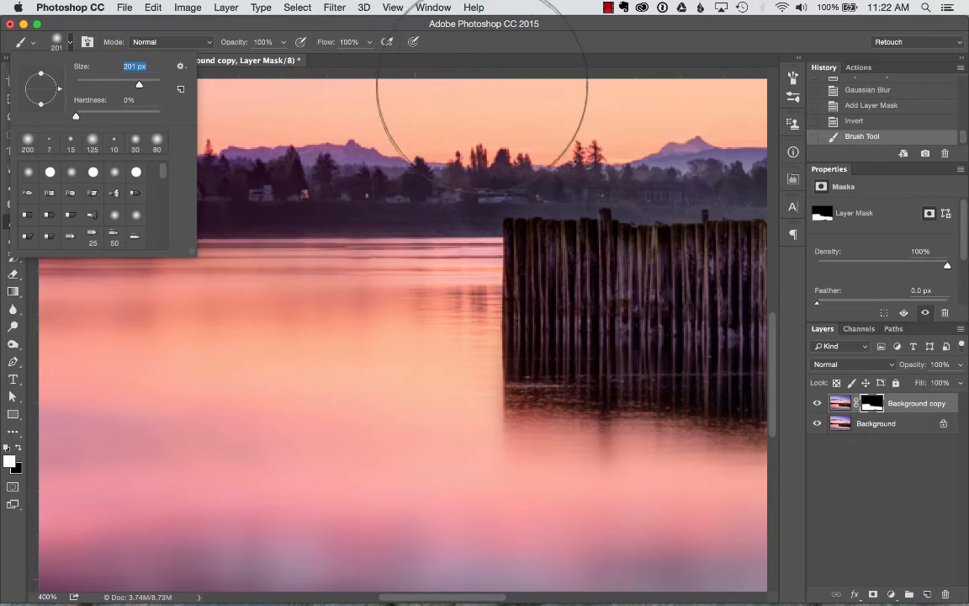
left_click(474, 45)
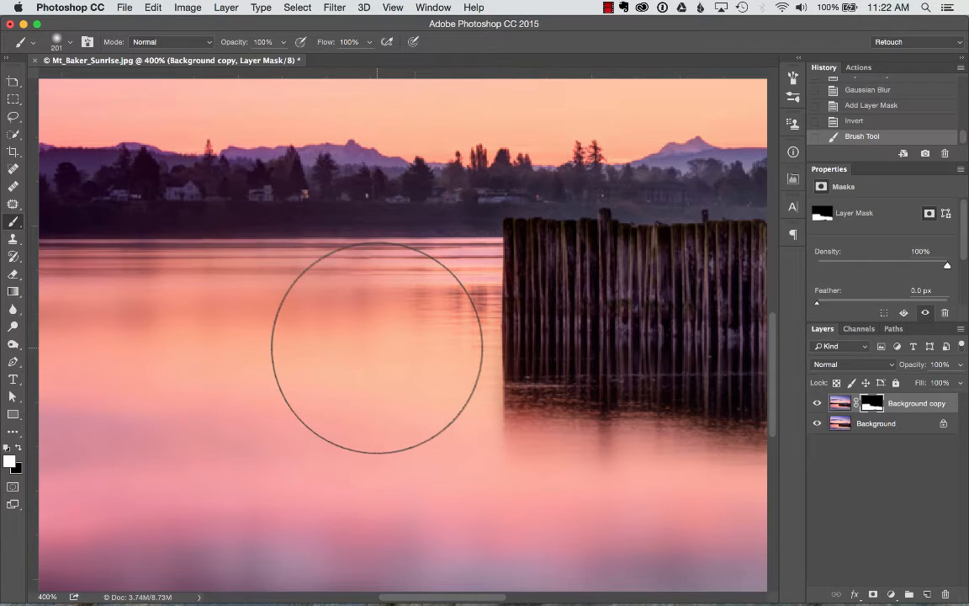
key("bracketleft")
key("bracketleft")
key("bracketleft")
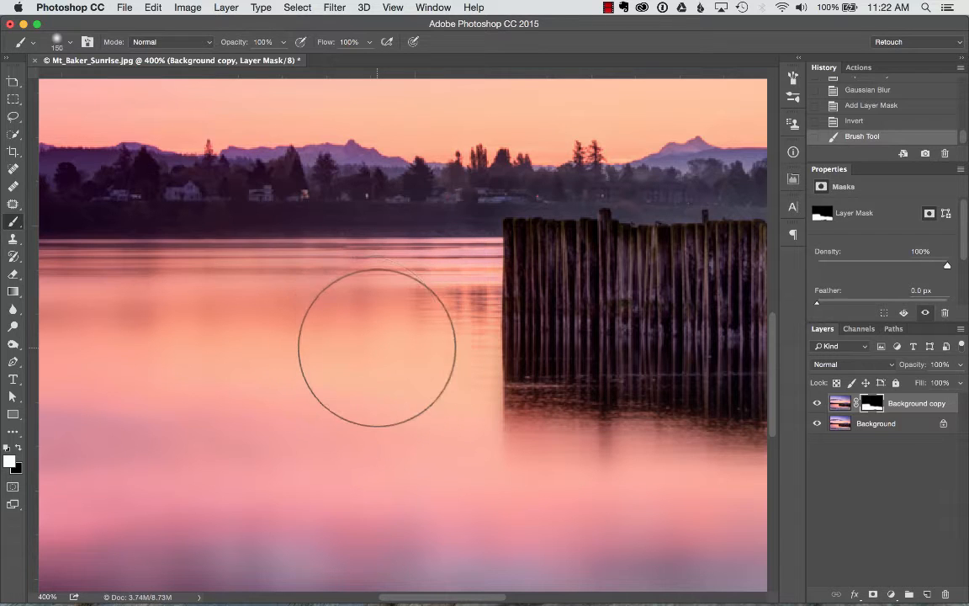
key("bracketleft")
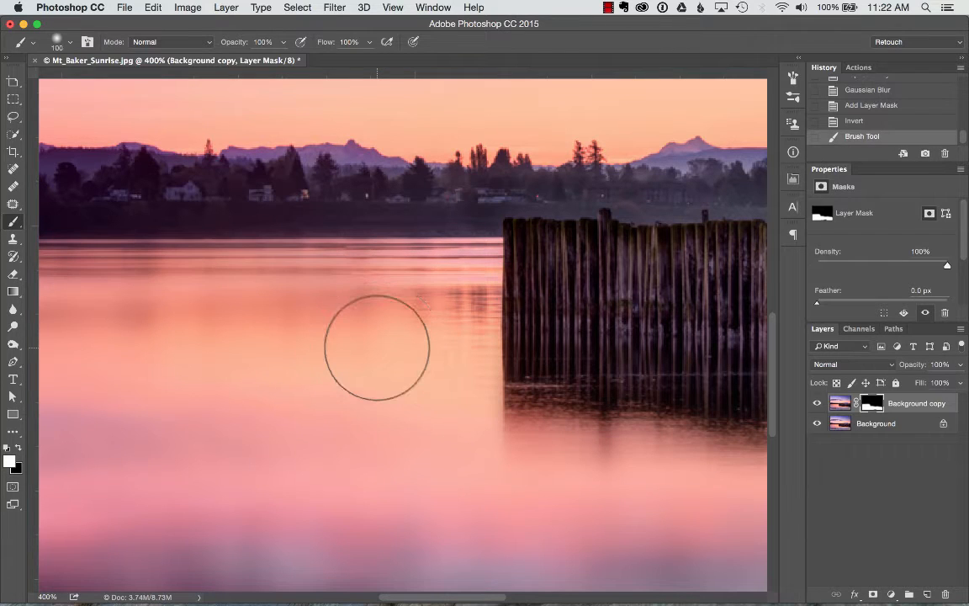
key("bracketleft")
key("bracketleft")
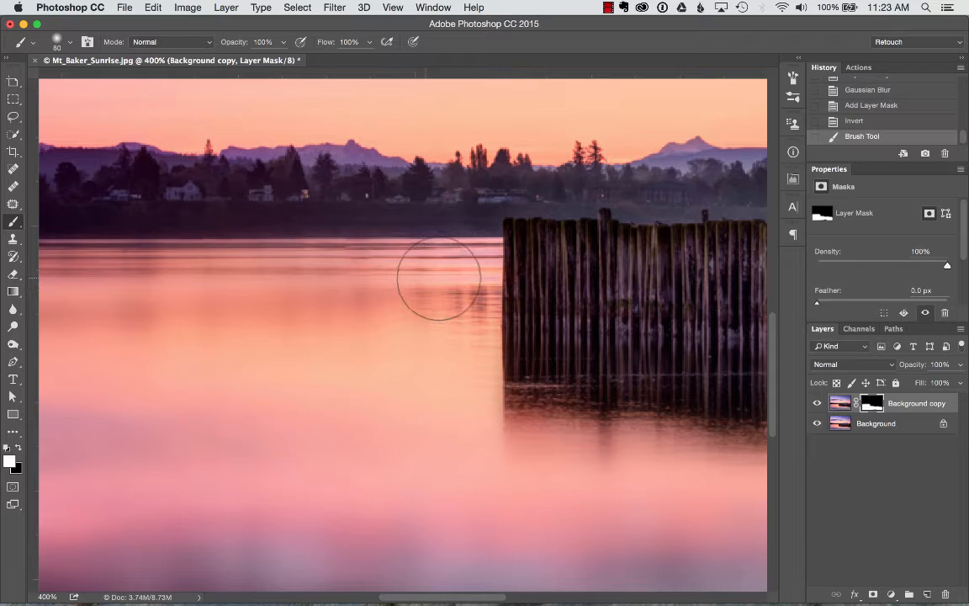
mouse_move(439, 280)
left_mouse_down()
mouse_move(439, 394)
mouse_move(458, 281)
mouse_move(448, 446)
mouse_move(448, 437)
left_mouse_up()
Step: Paint white on the mask over the strip of water just below the far shoreline
scroll(439, 313, "left", 2)
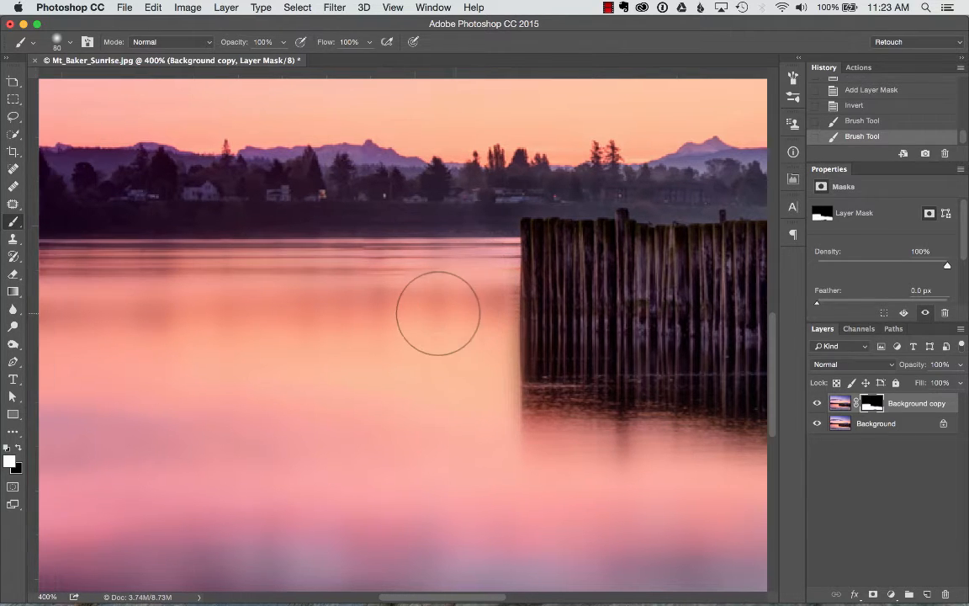
scroll(439, 313, "left", 10)
scroll(438, 313, "up", 3)
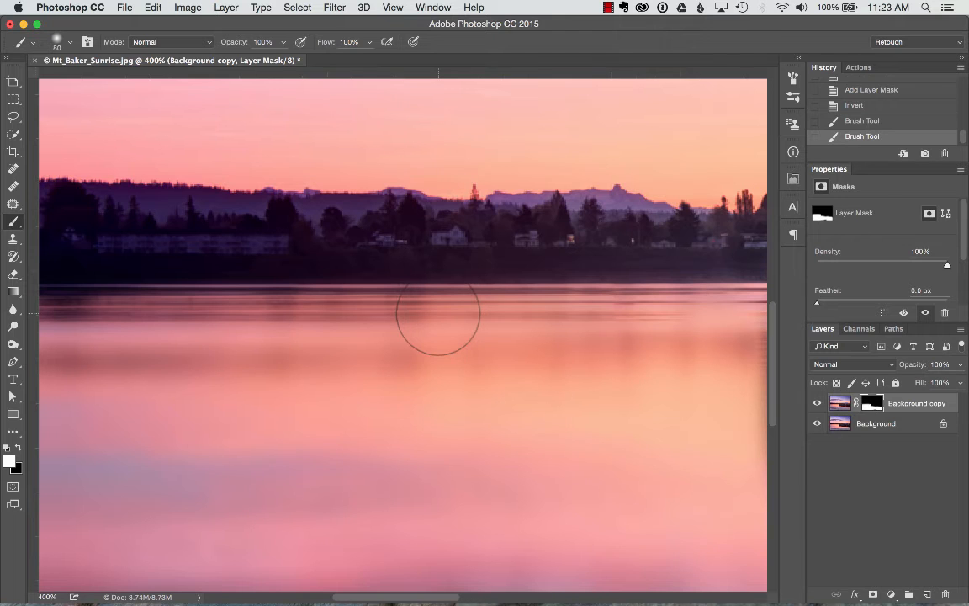
key("super+minus")
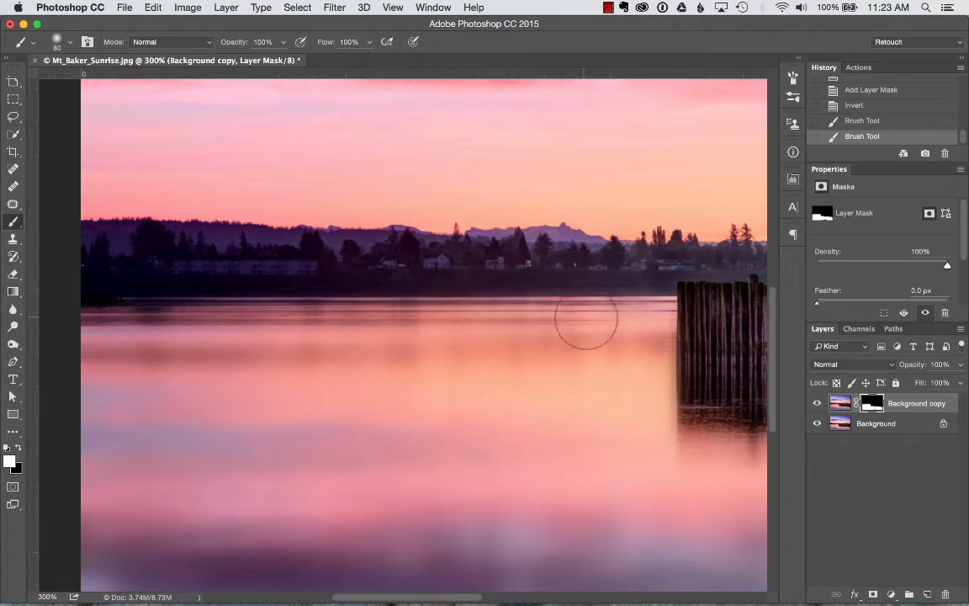
left_click(643, 327)
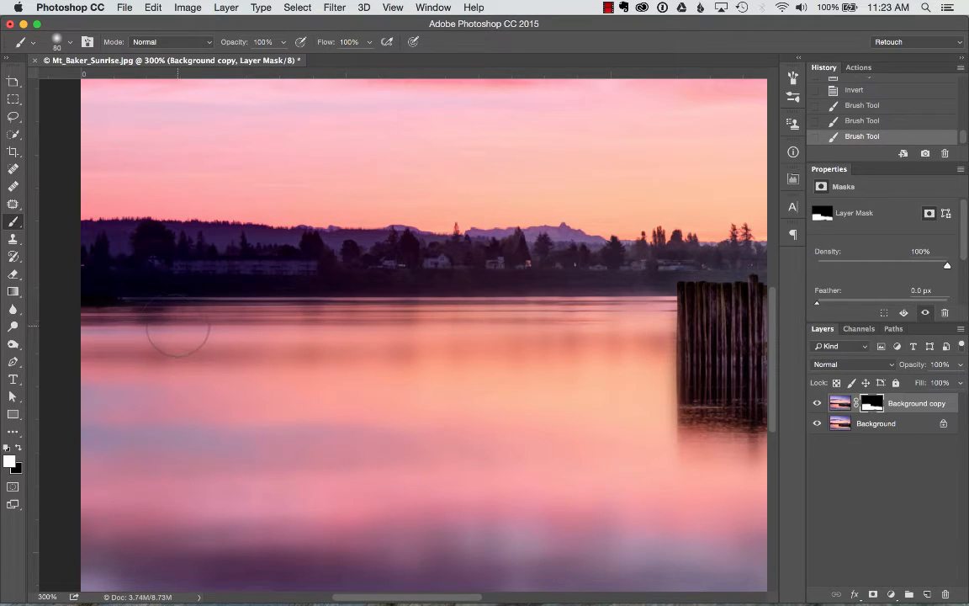
left_click(179, 332)
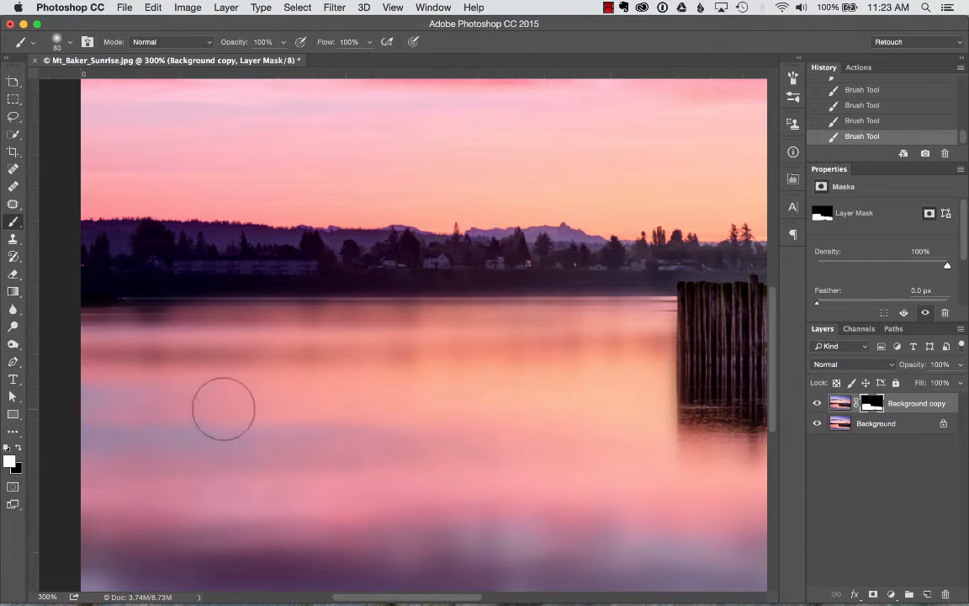
Step: Set the brush to 70% hardness and 30 px size, with black as the foreground color
scroll(306, 405, "right", 3)
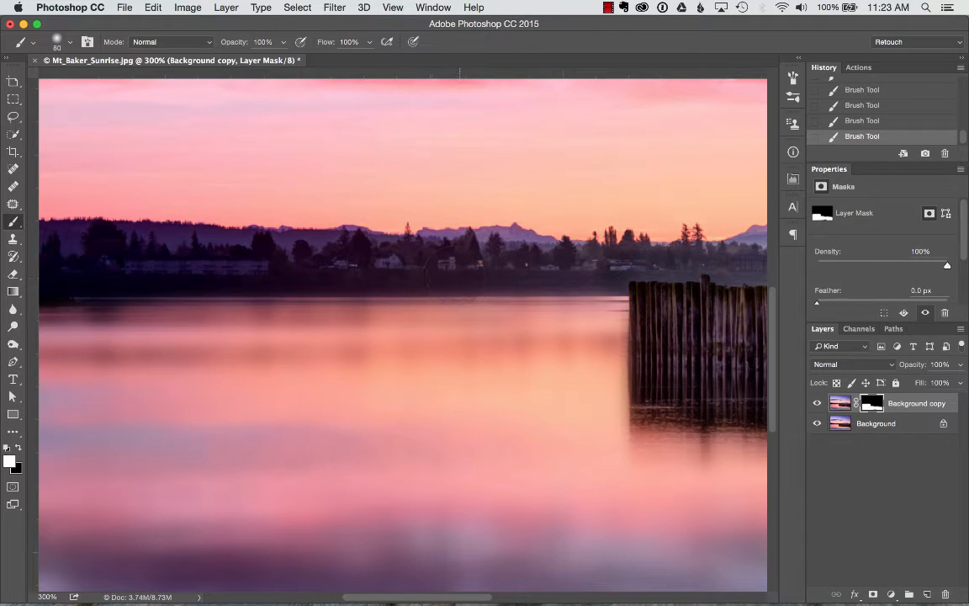
left_click(70, 42)
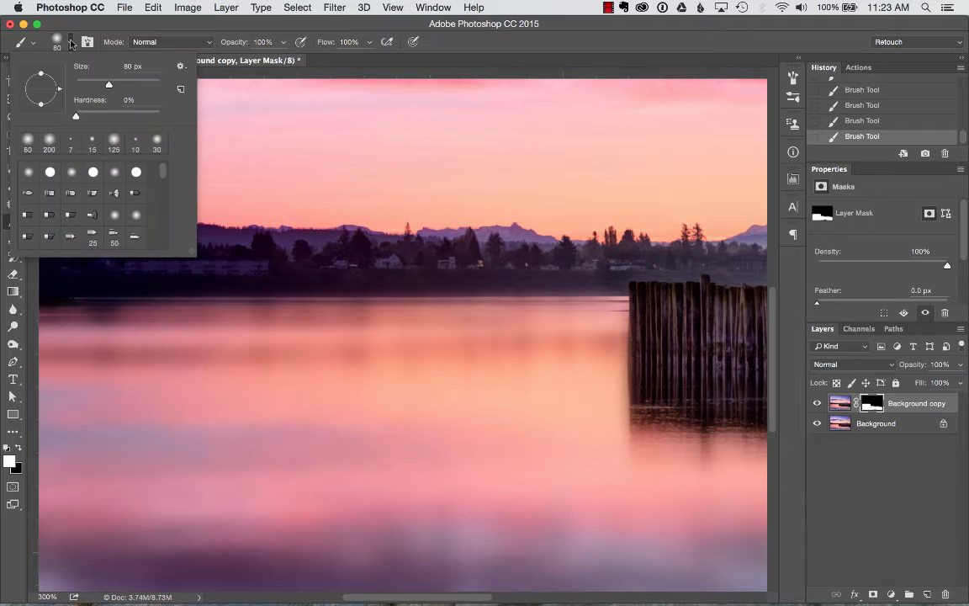
left_click_drag(76, 116, 135, 118)
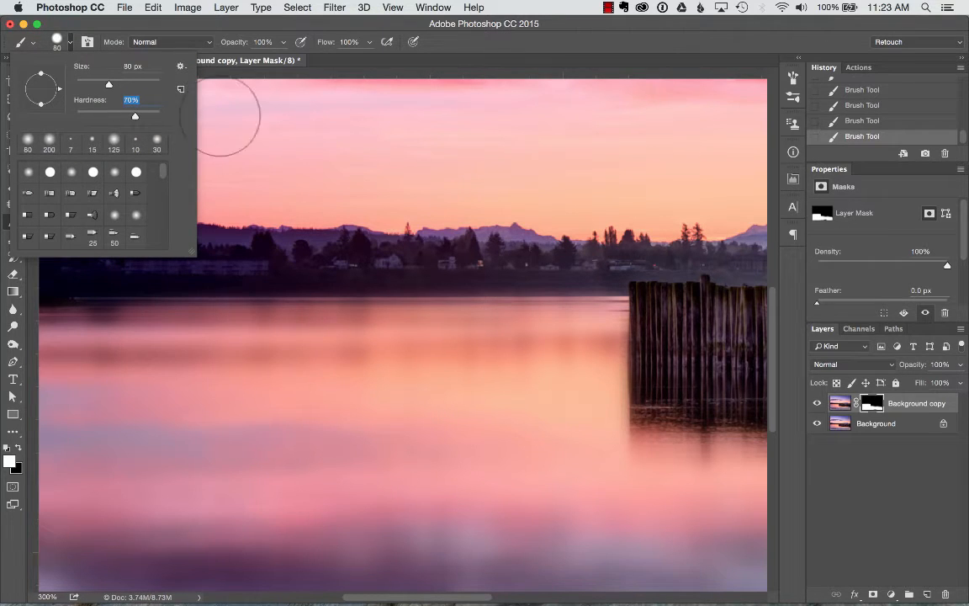
left_click(487, 49)
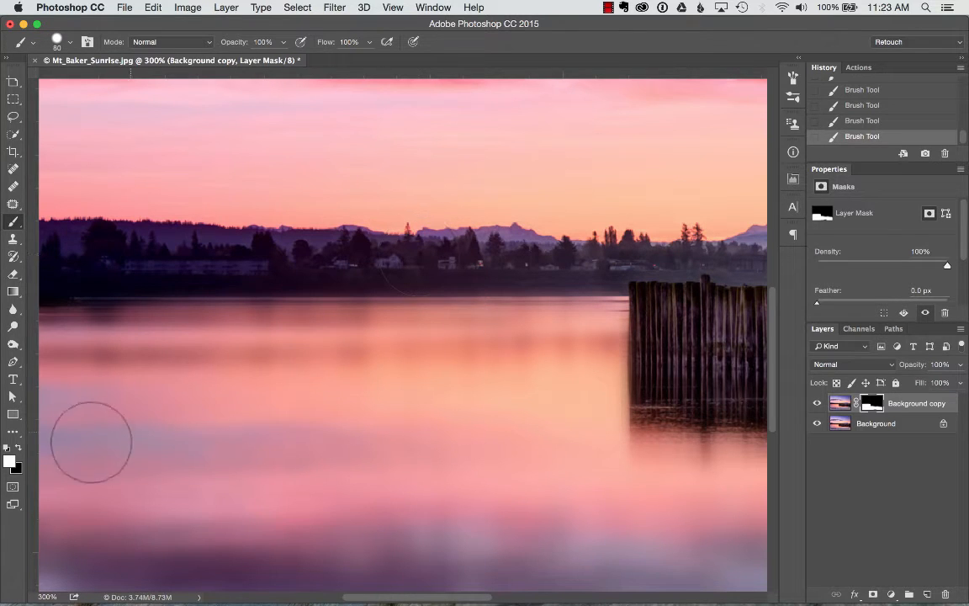
key("x")
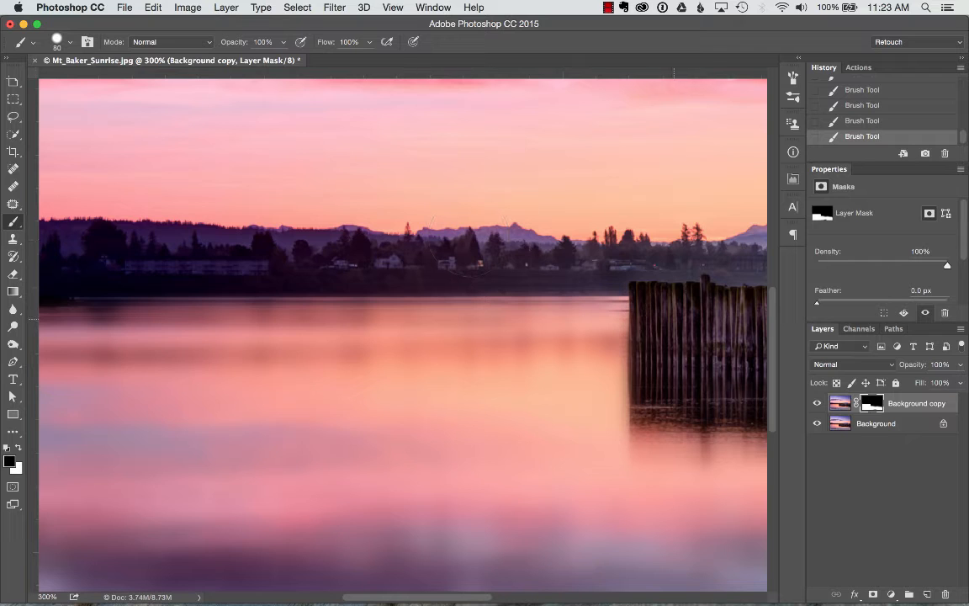
key("bracketleft")
key("bracketleft")
key("bracketleft")
key("bracketleft")
key("bracketleft")
Step: Try a black mask stroke over the water beside the pilings' left end and undo it
left_click_drag(614, 310, 612, 322)
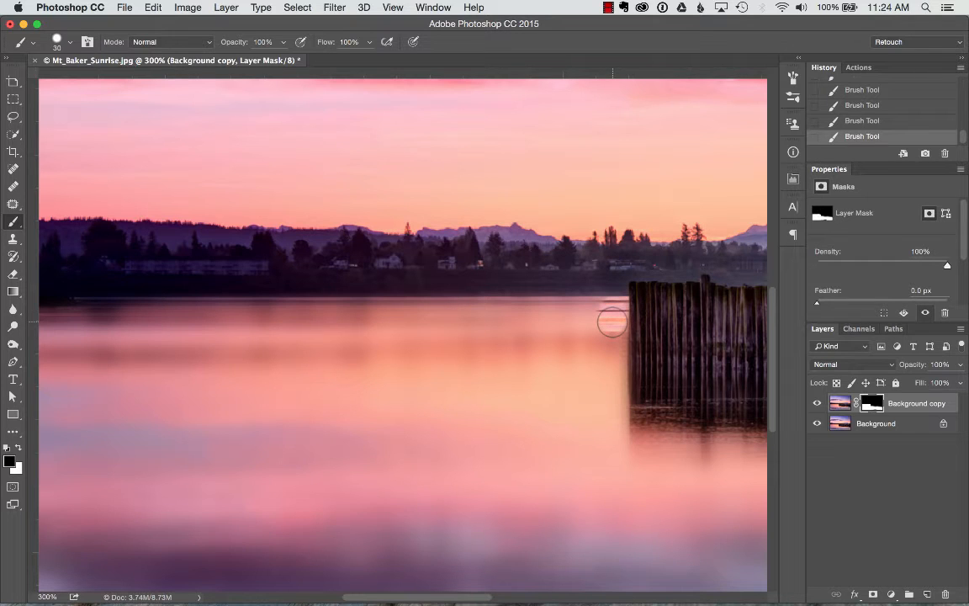
key("super+z")
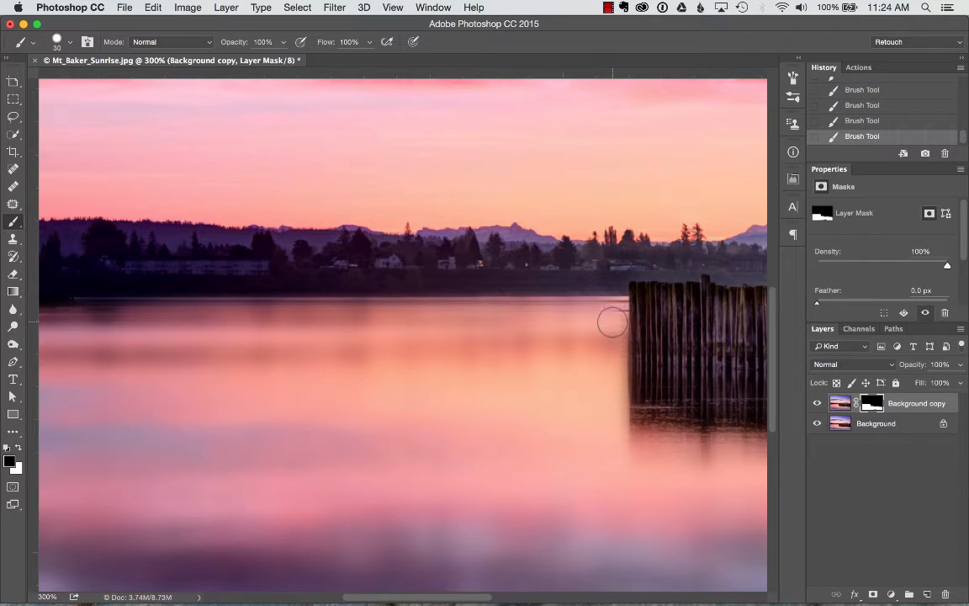
Step: Paint white on the mask along the pilings' left edge and over the strip of water behind the right-hand pilings
key("x")
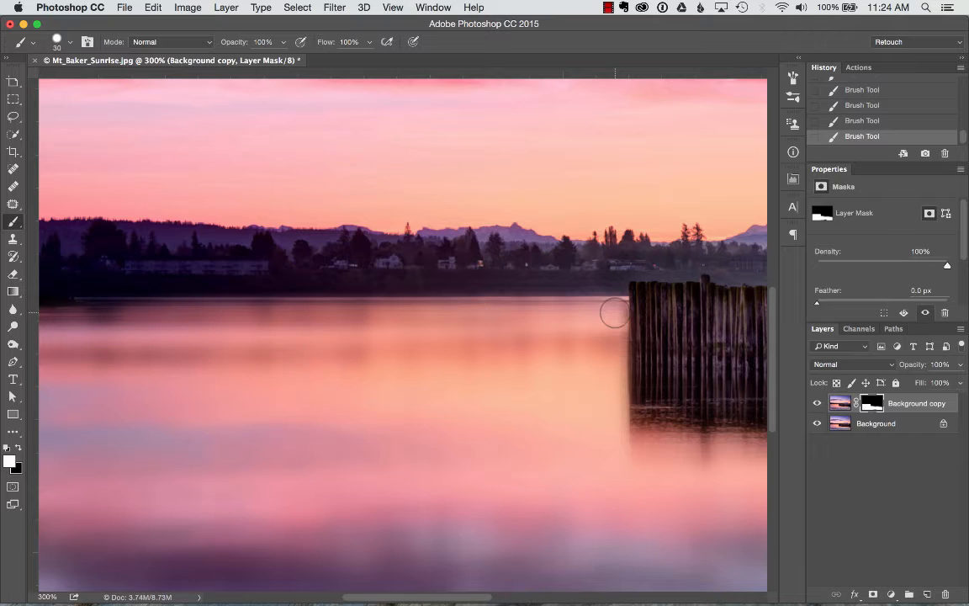
left_click_drag(612, 330, 614, 430)
key("super+minus")
scroll(606, 391, "right", 8)
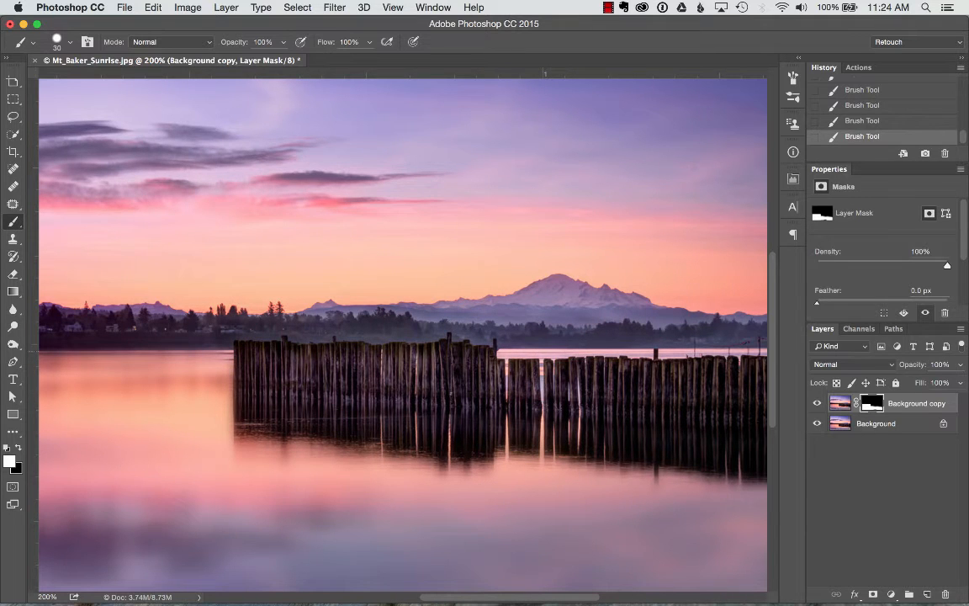
left_click_drag(739, 351, 673, 353)
Step: Enlarge the brush to 50 px and paint white on the mask along the lower edge of the pilings' reflection
scroll(711, 414, "left", 10)
scroll(711, 414, "down", 3)
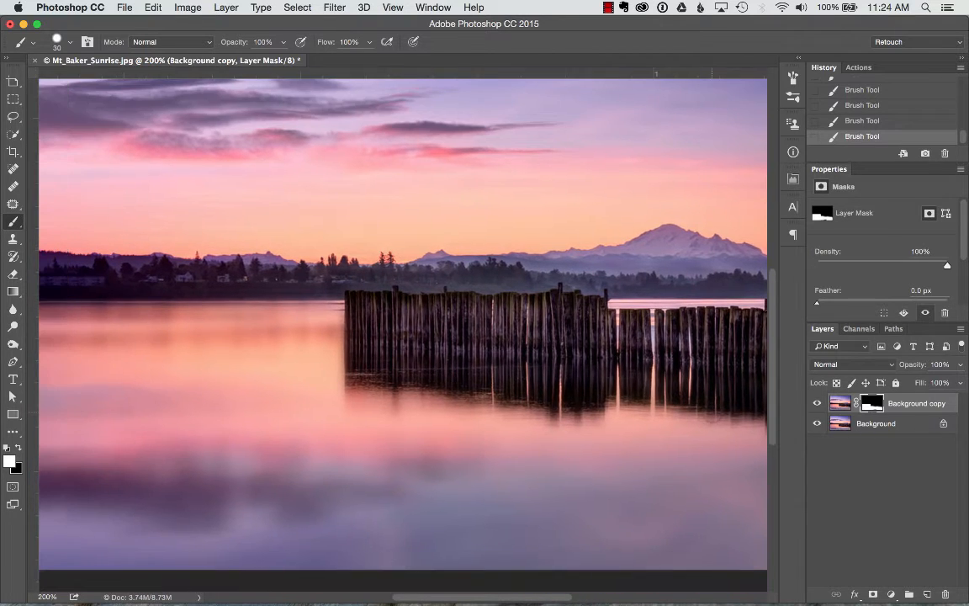
scroll(711, 414, "right", 5)
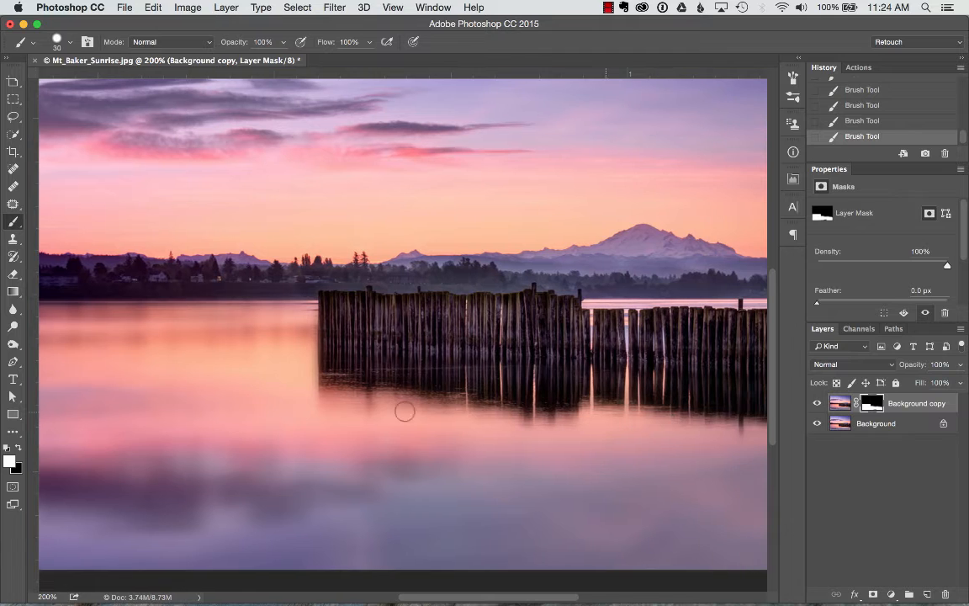
key("bracketright")
key("bracketright")
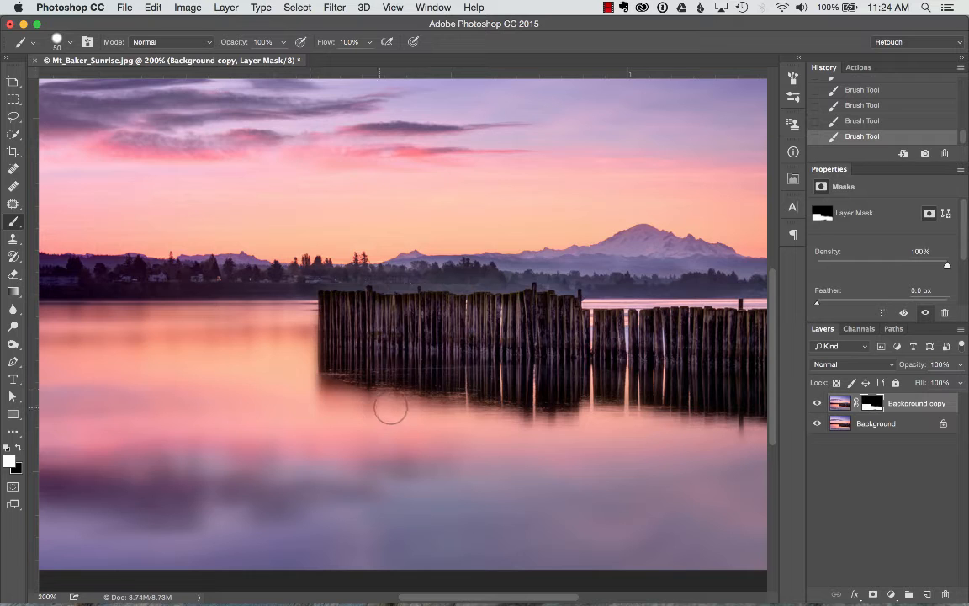
scroll(244, 520, "left", 3)
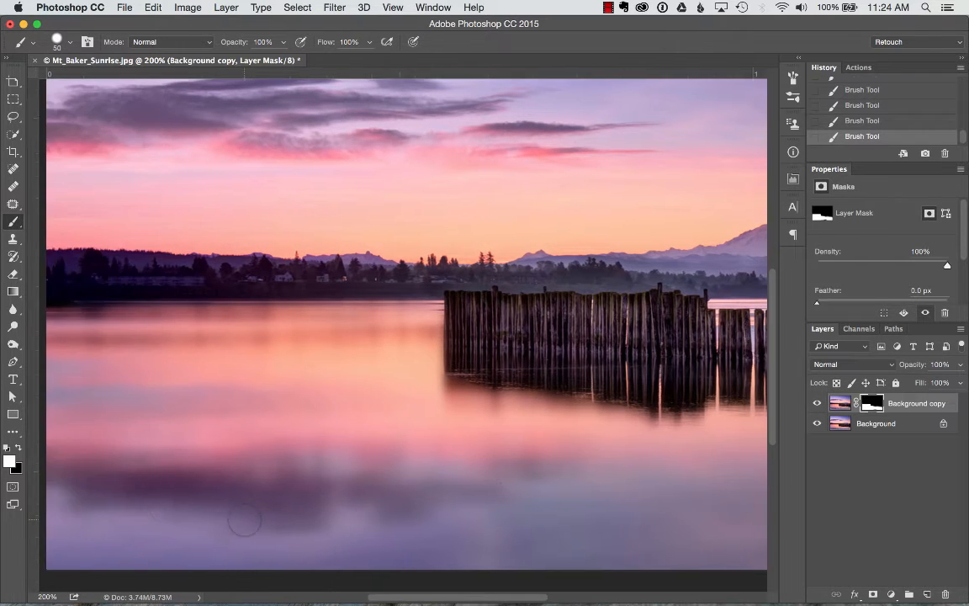
scroll(245, 520, "right", 3)
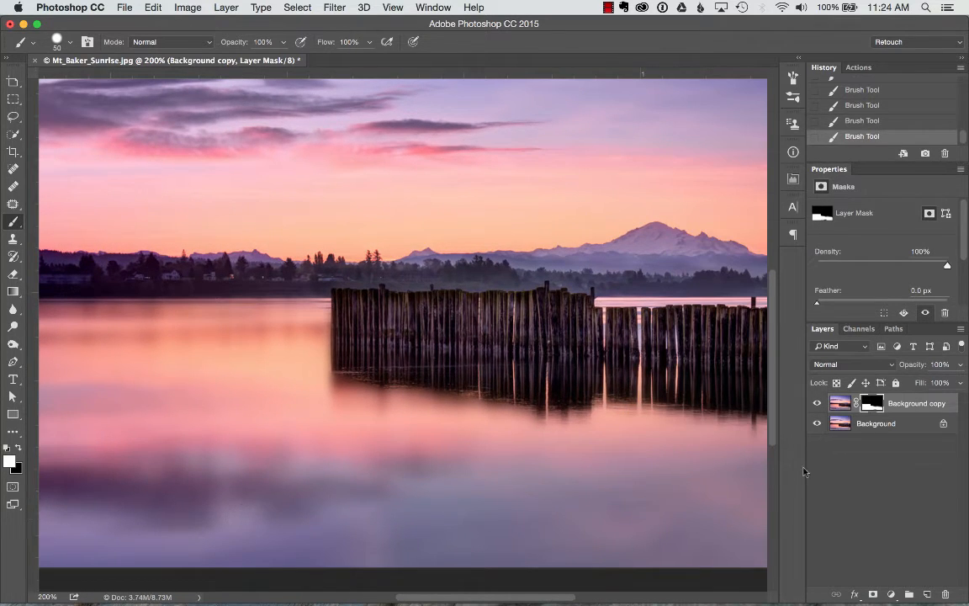
Step: Duplicate the Background layer and move the copy to the top of the layer stack
left_click_drag(908, 429, 927, 594)
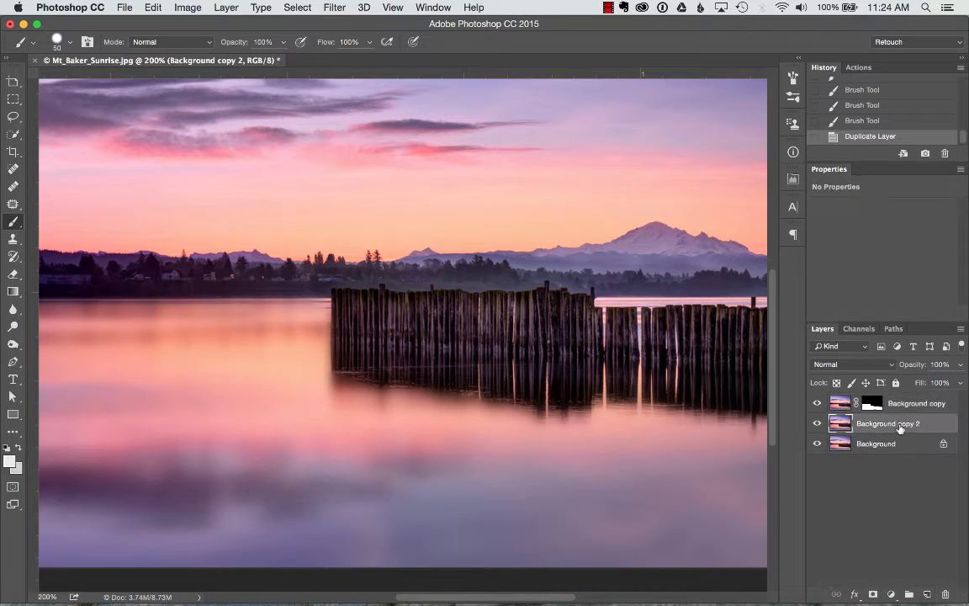
left_click_drag(902, 425, 902, 401)
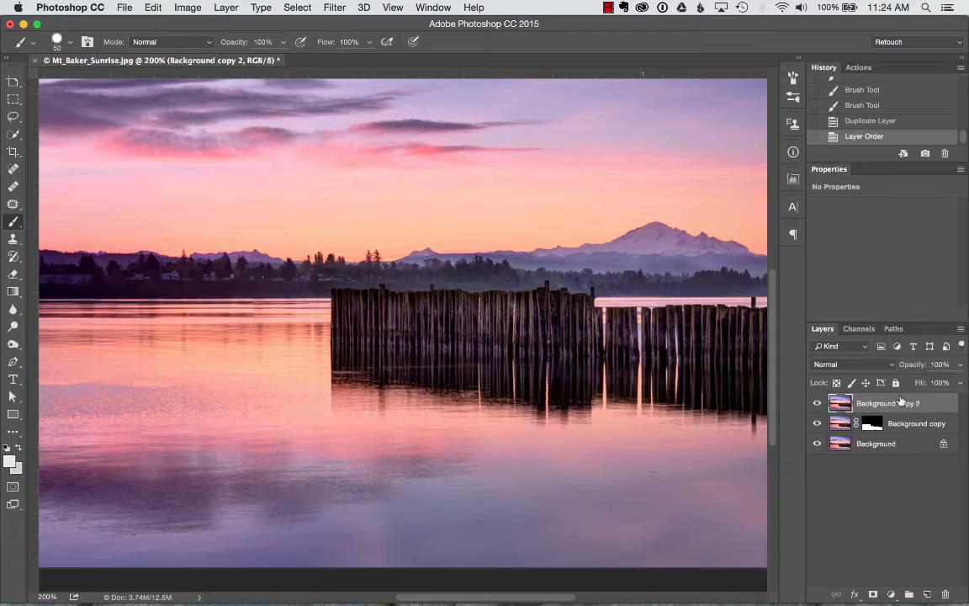
Step: Apply a Gaussian Blur with a 3.1-pixel radius to Background copy 2 and add a black layer mask to it
scroll(694, 404, "left", 10)
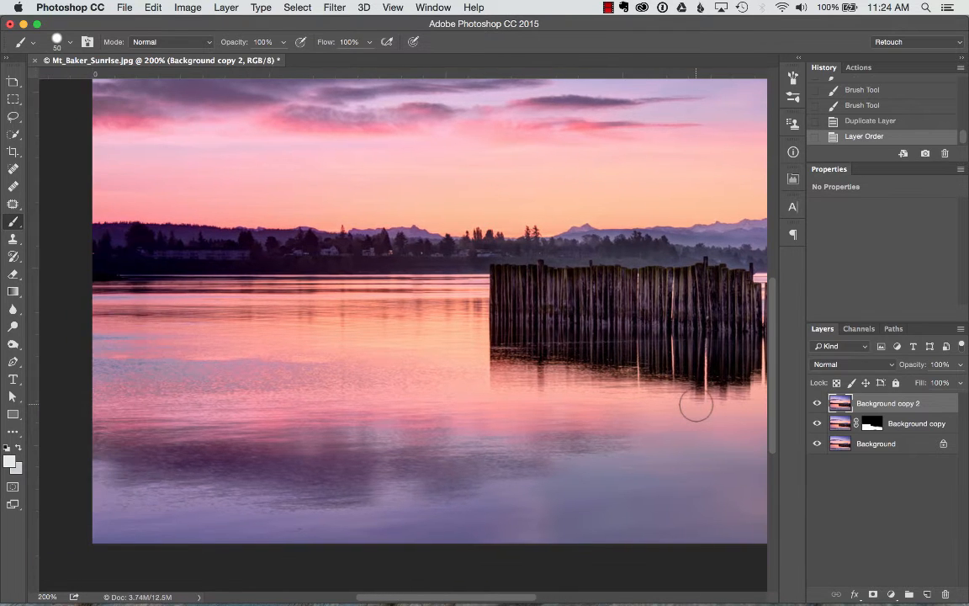
scroll(696, 406, "right", 2)
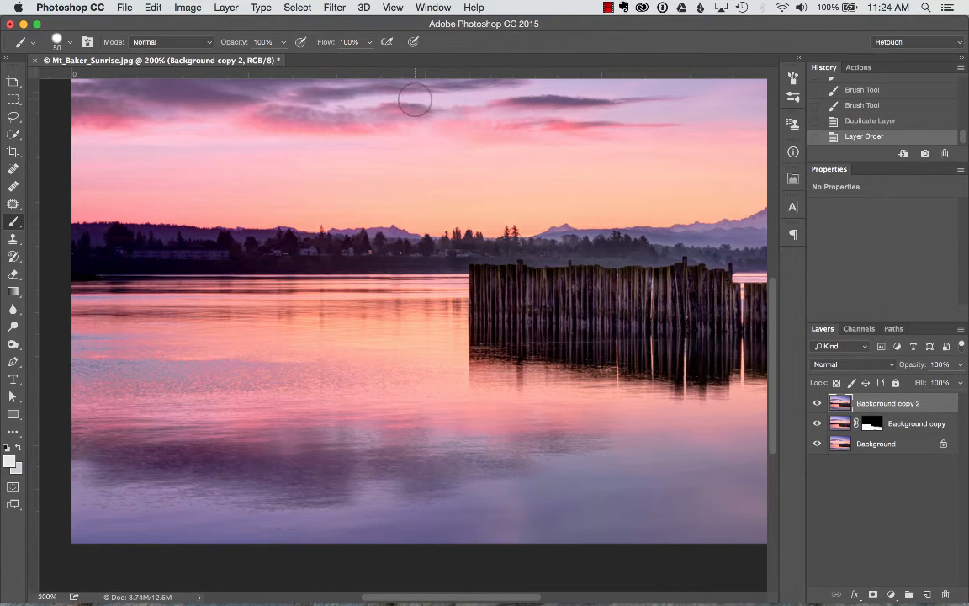
left_click(324, 7)
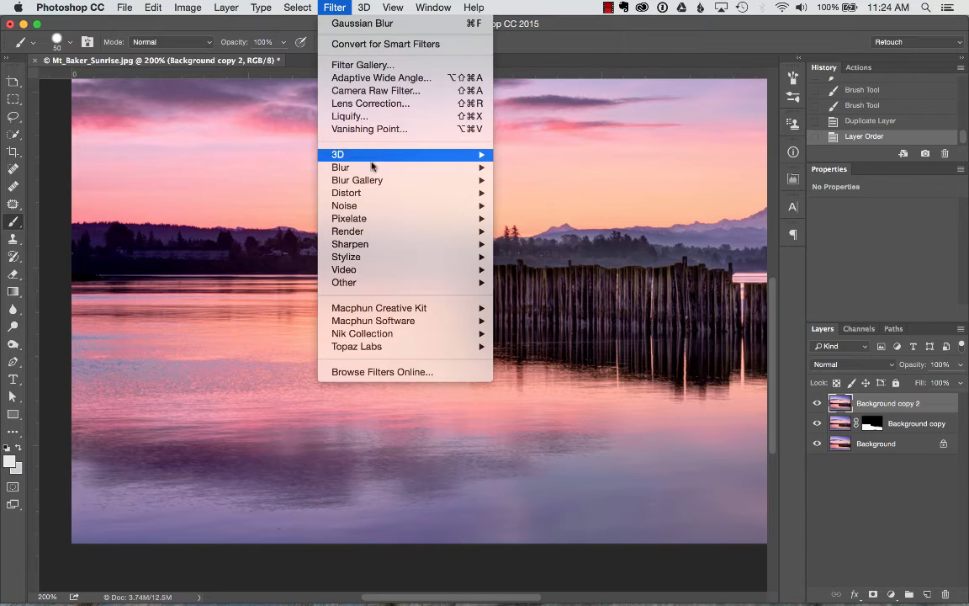
mouse_move(421, 168)
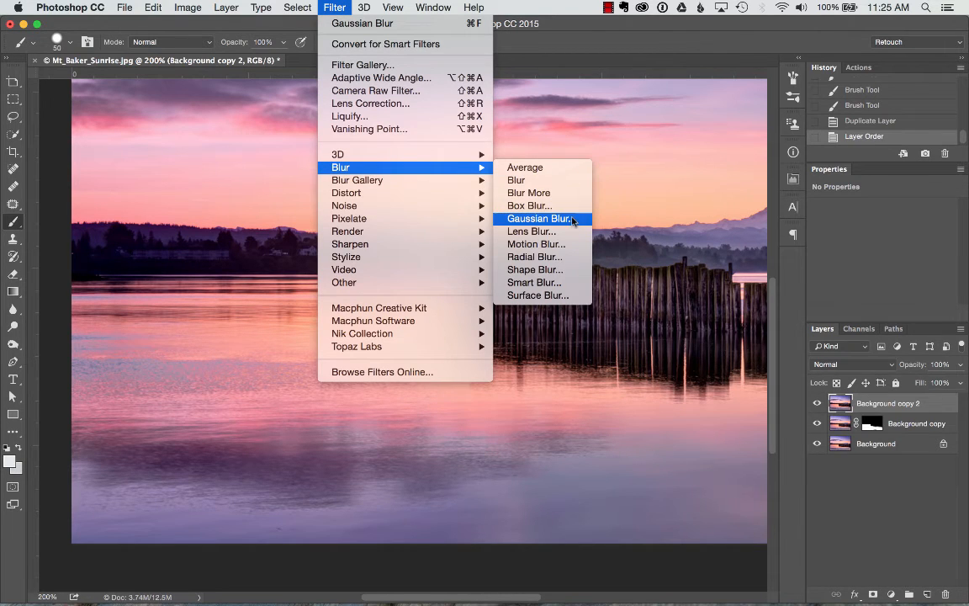
left_click(539, 219)
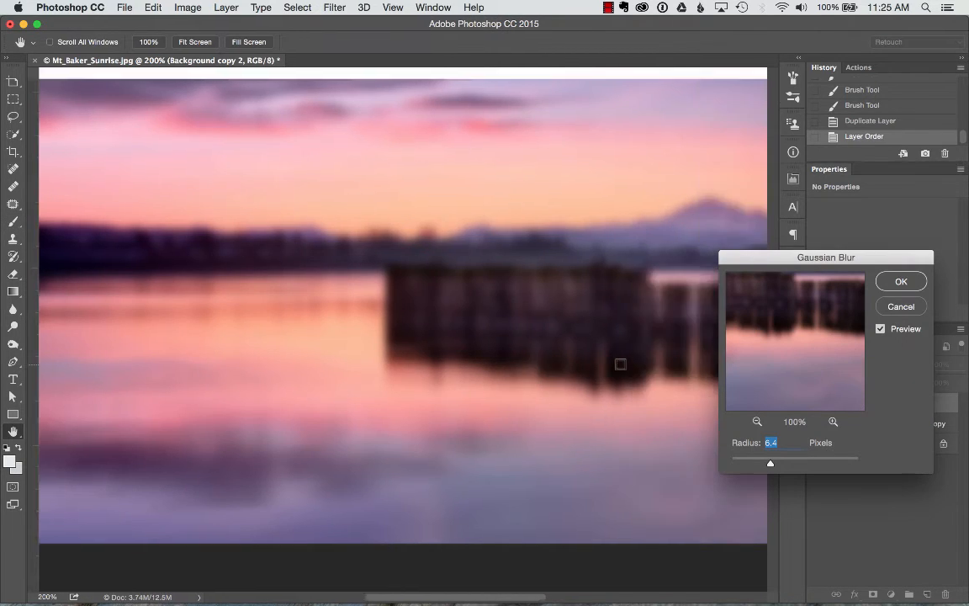
scroll(620, 363, "right", 5)
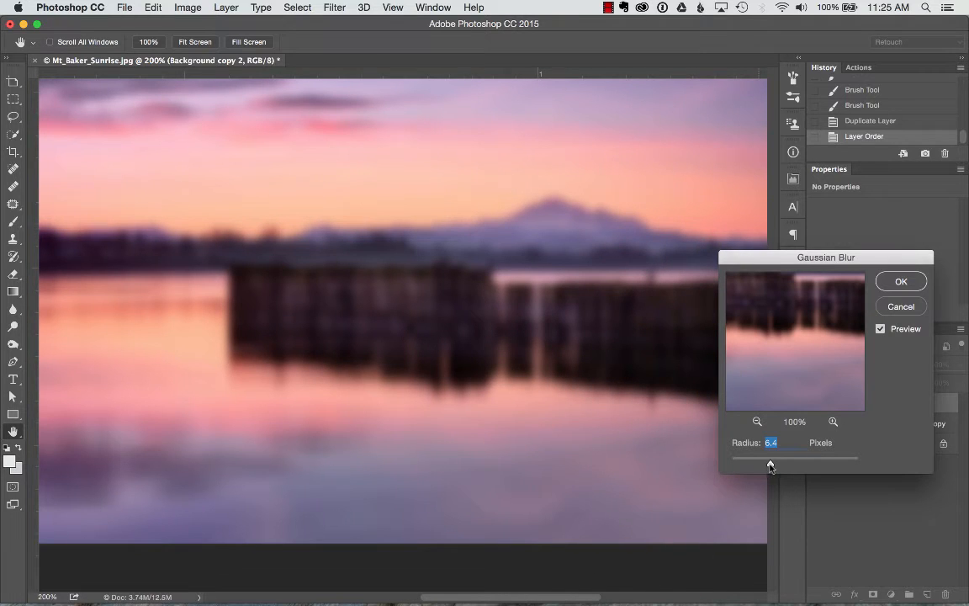
left_click_drag(770, 465, 751, 467)
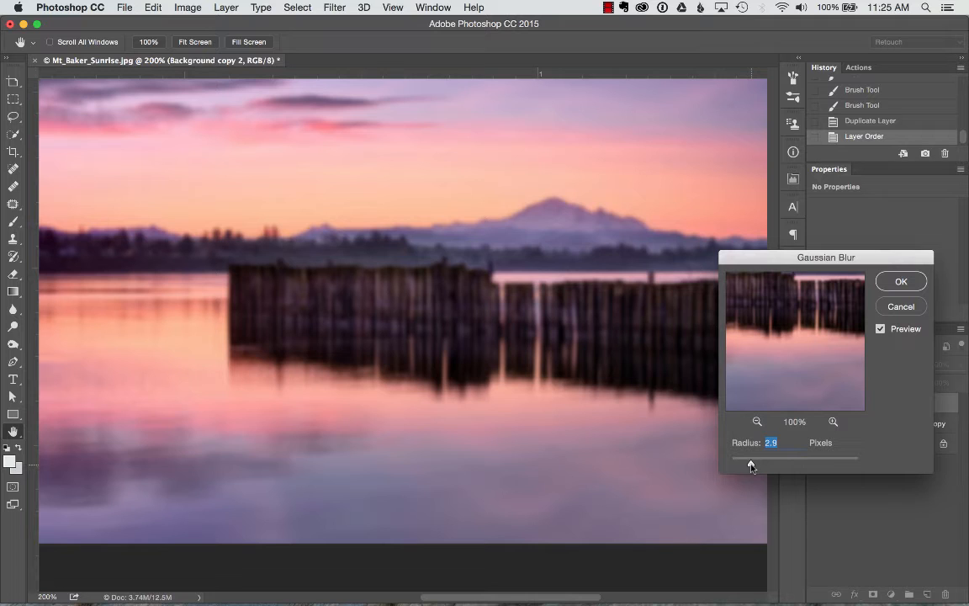
left_click_drag(751, 467, 753, 465)
left_click(898, 282)
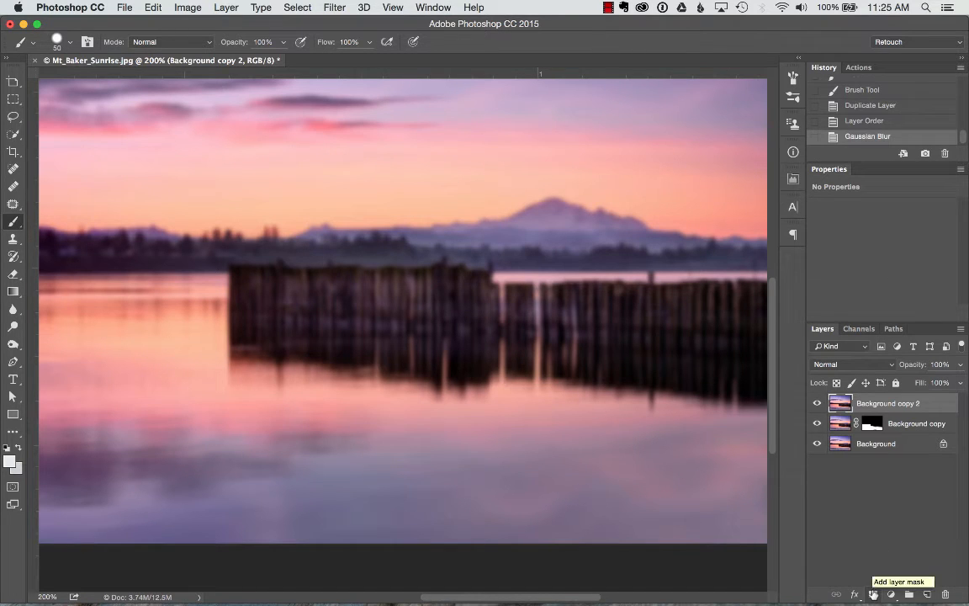
left_click(873, 594, "alt")
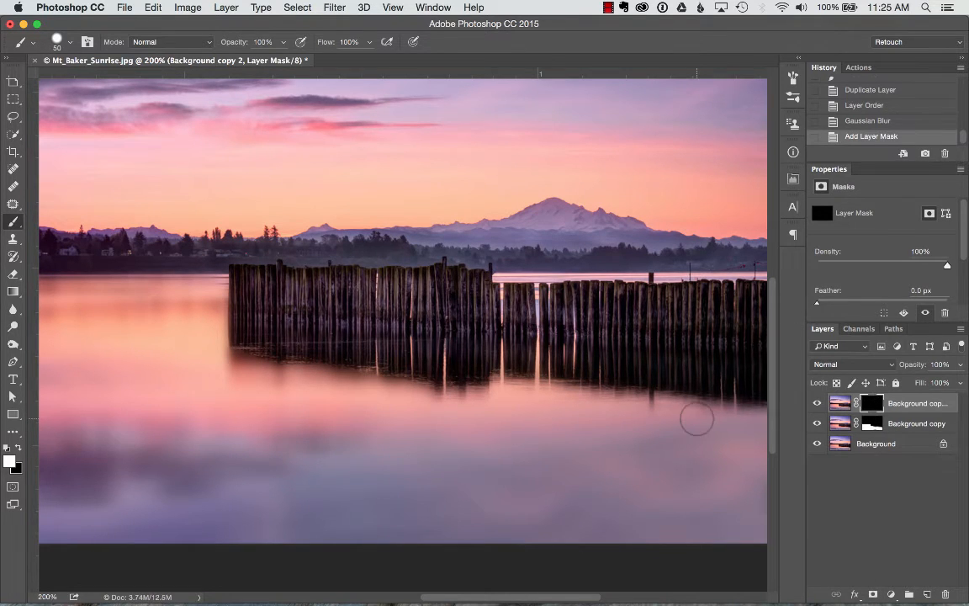
Step: Paint white on the Background copy 2 mask over the pilings' reflection in the water, out to its left end
scroll(698, 419, "right", 2)
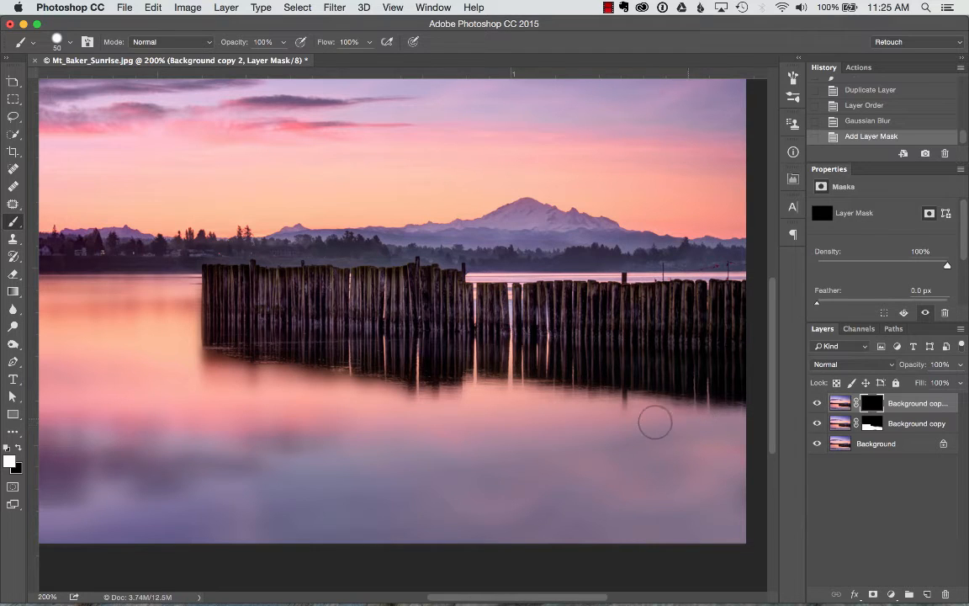
scroll(648, 420, "right", 3)
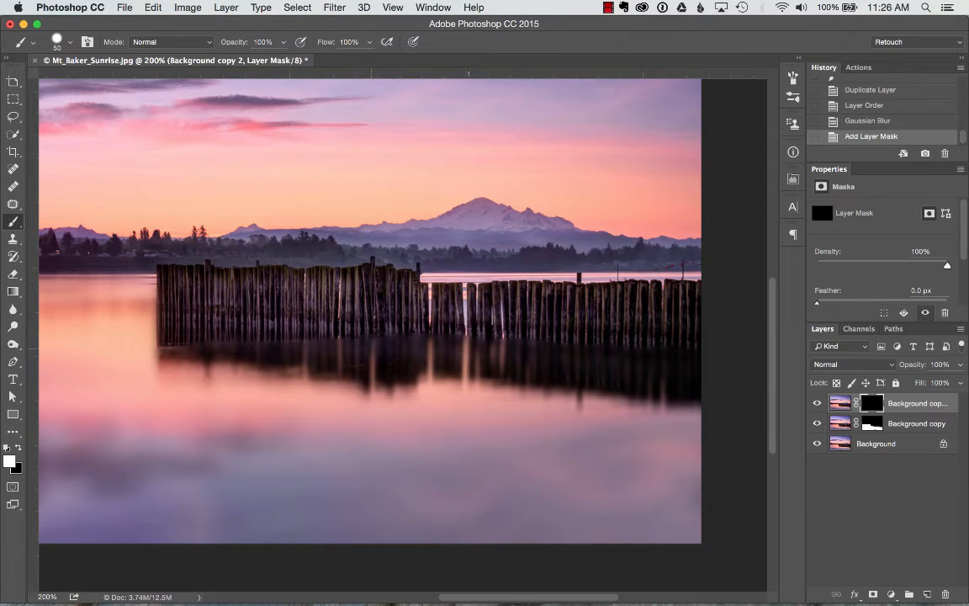
left_click_drag(538, 376, 602, 412)
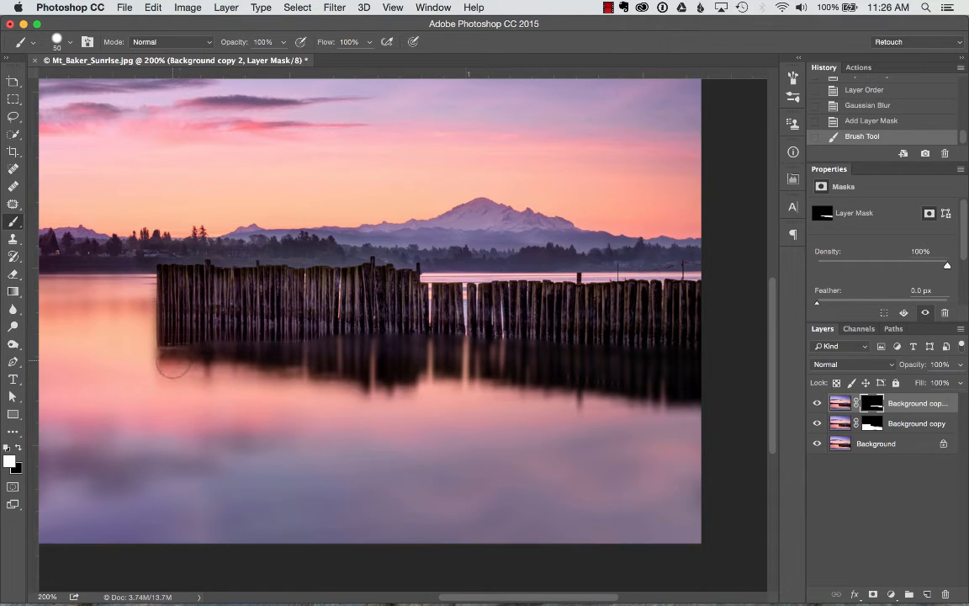
left_click_drag(173, 364, 153, 362)
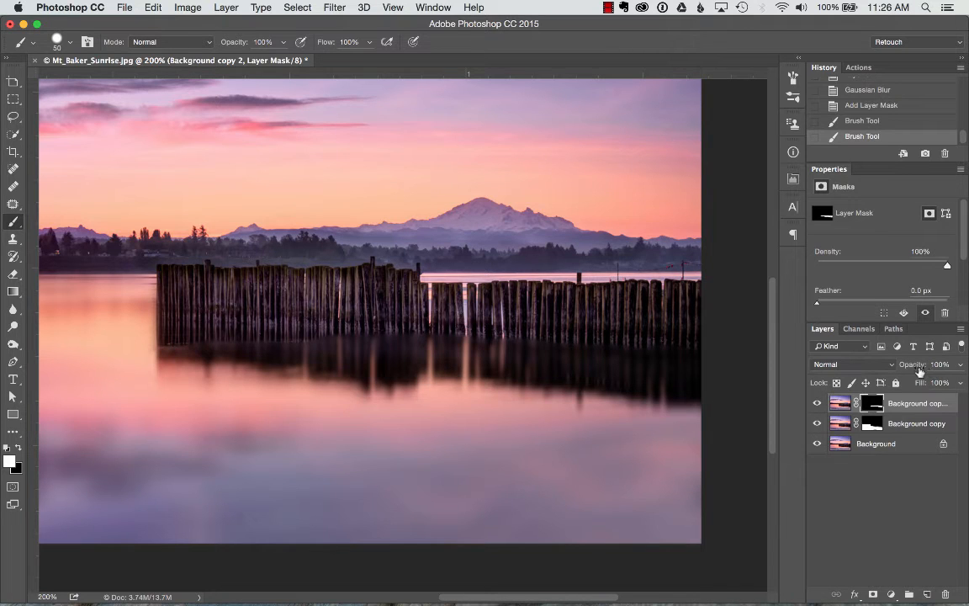
Step: Lower the opacity of the Background copy 2 layer to 73%
left_click_drag(920, 370, 902, 375)
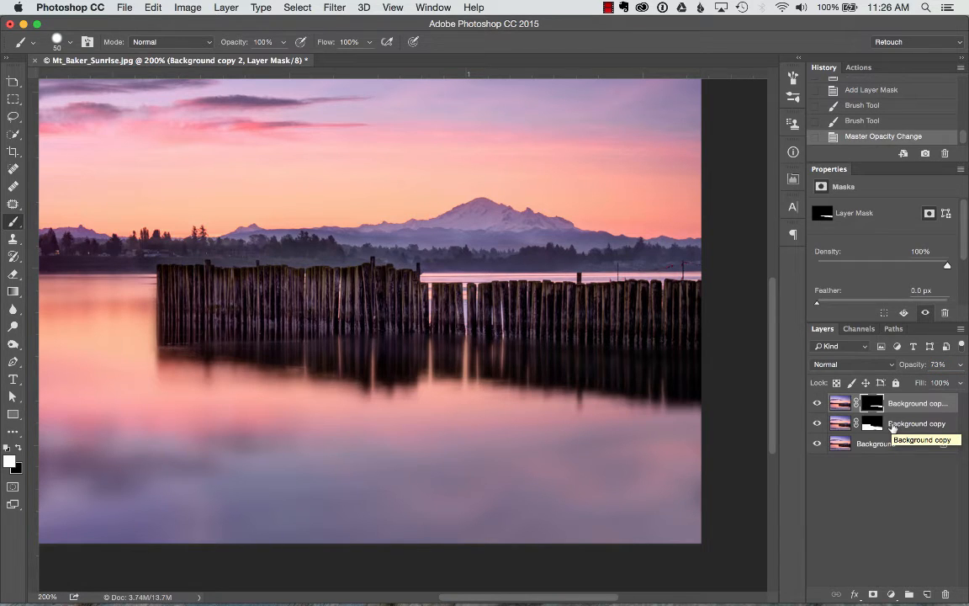
scroll(601, 418, "left", 6)
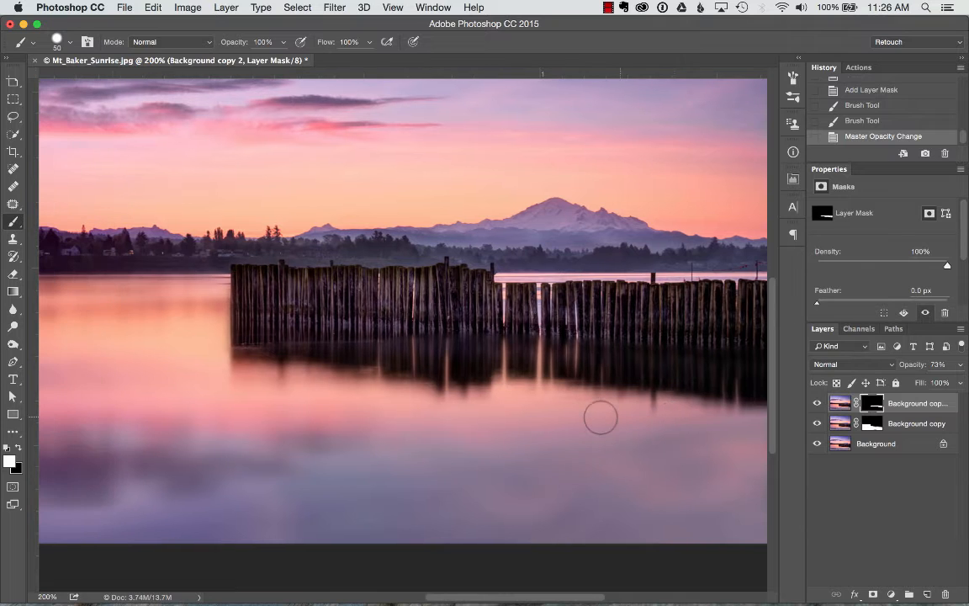
scroll(600, 418, "right", 6)
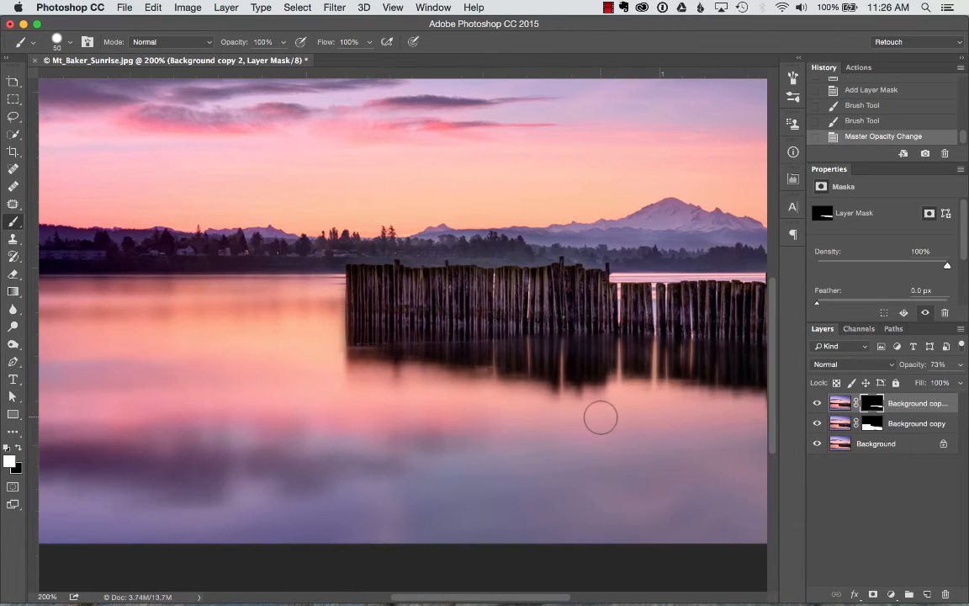
scroll(601, 418, "up", 3)
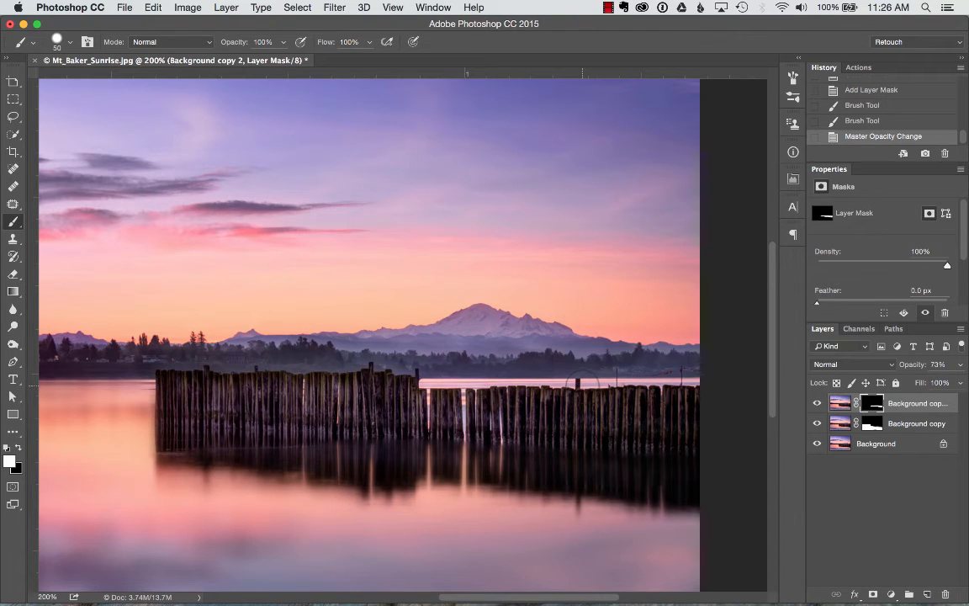
Step: Duplicate the Background layer again and move the new copy above all other layers
left_click(908, 445)
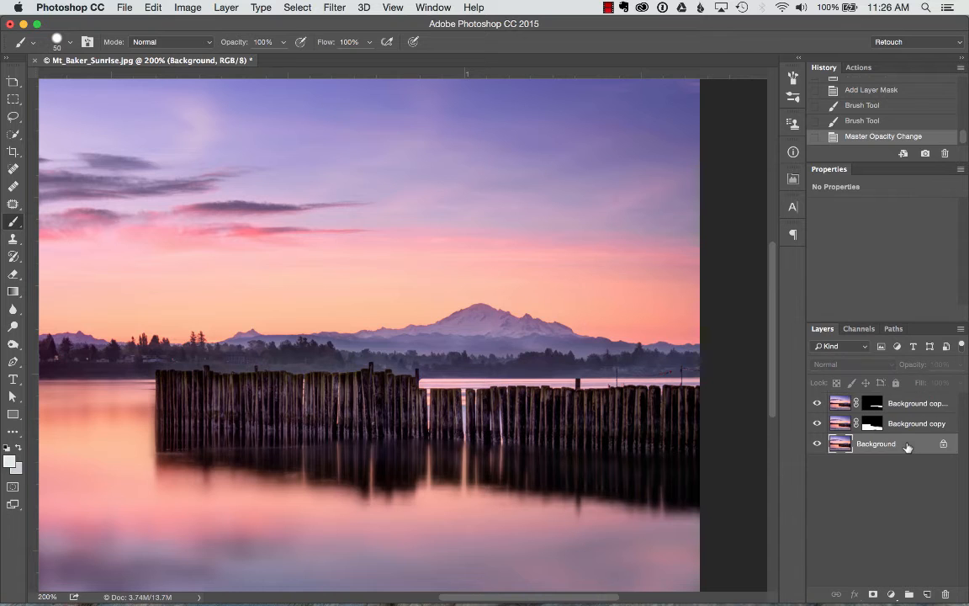
left_click_drag(907, 446, 926, 594)
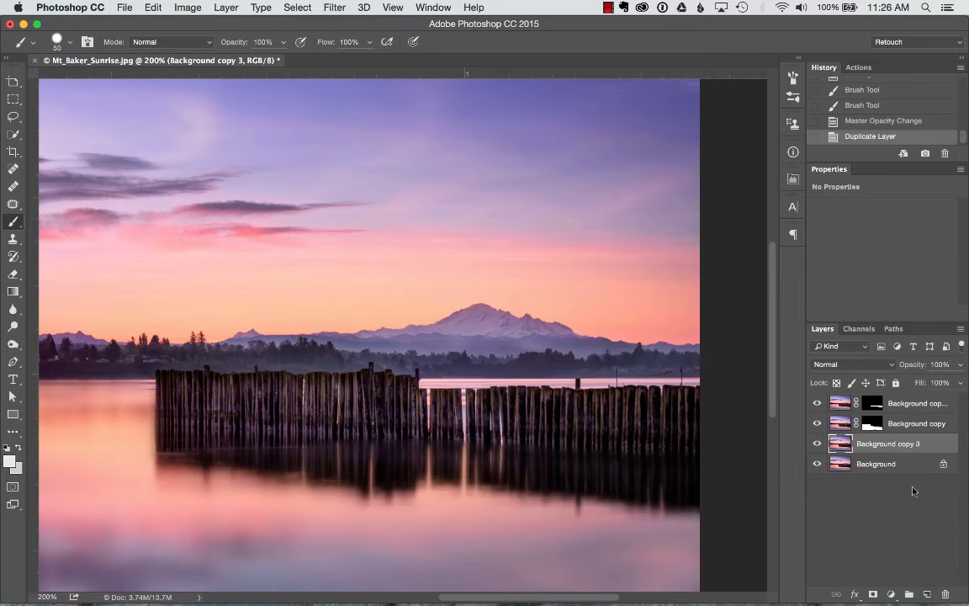
left_click_drag(902, 405, 898, 399)
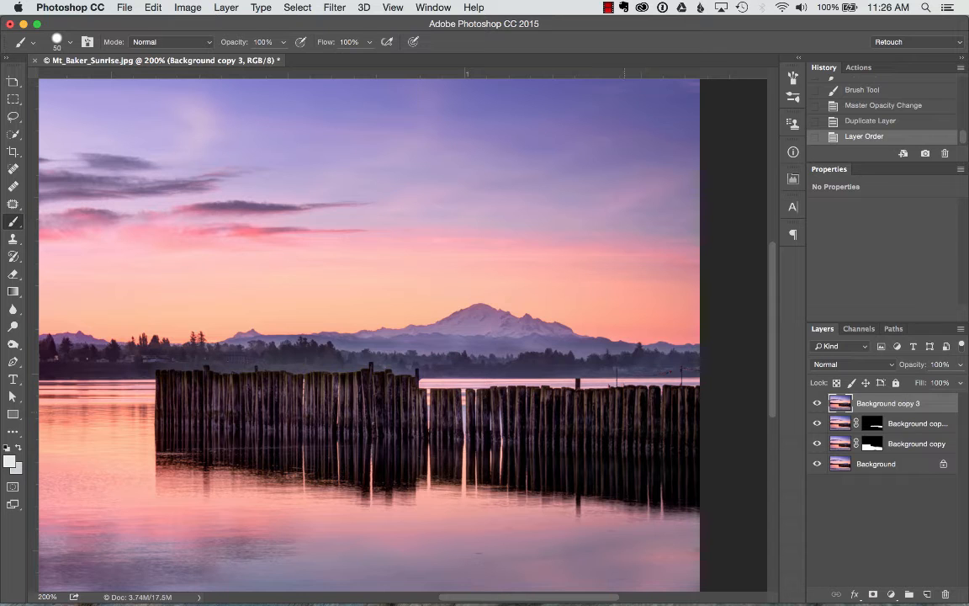
Step: Apply a Gaussian Blur with a 1.8-pixel radius to Background copy 3 and add a black layer mask to it
left_click(334, 8)
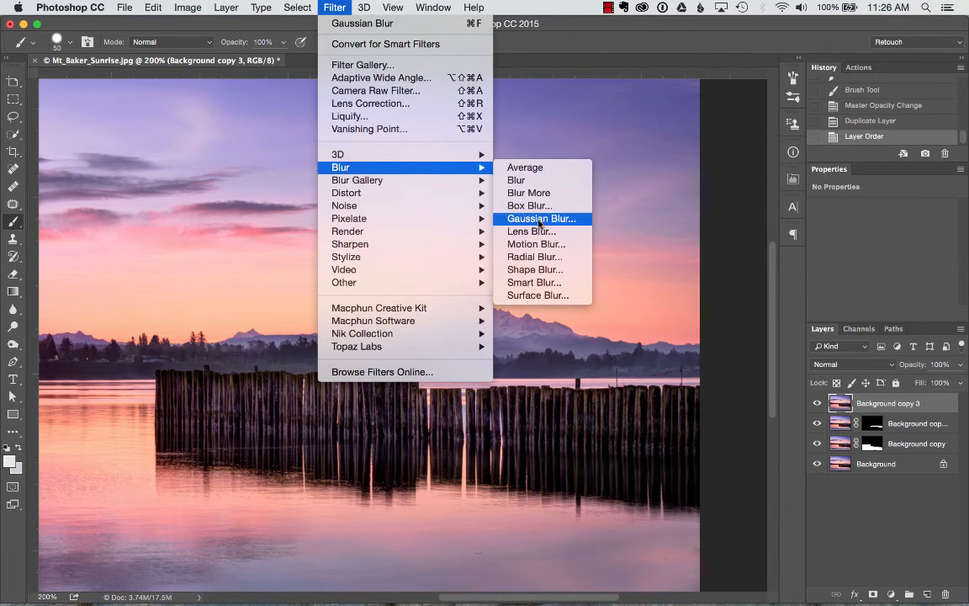
left_click(521, 215)
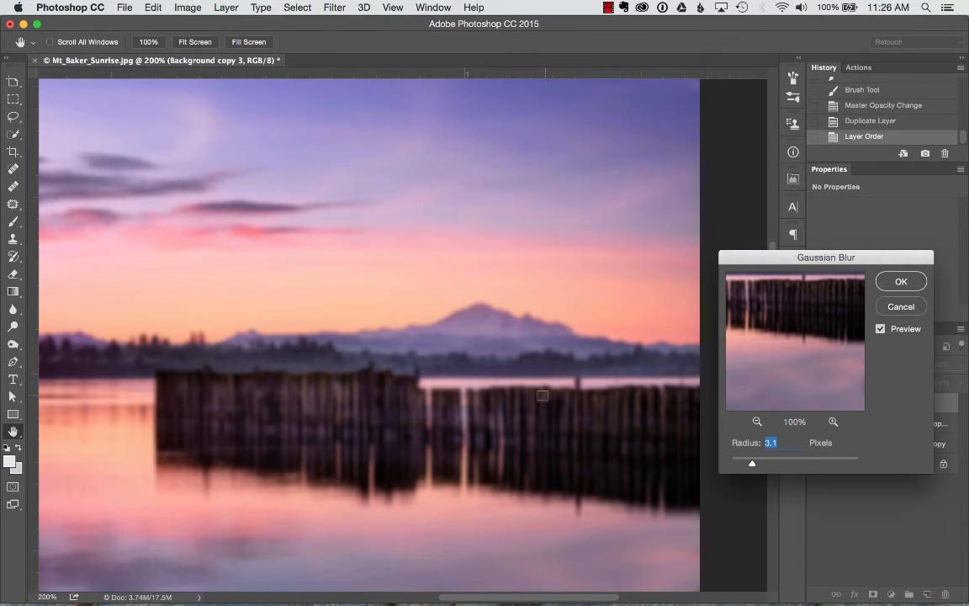
left_click_drag(754, 467, 744, 466)
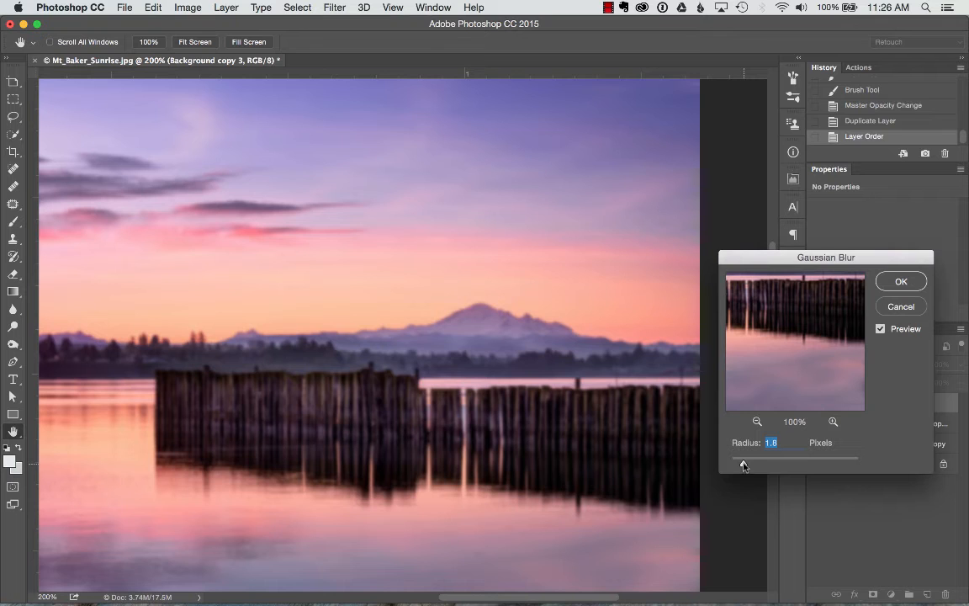
left_click(904, 281)
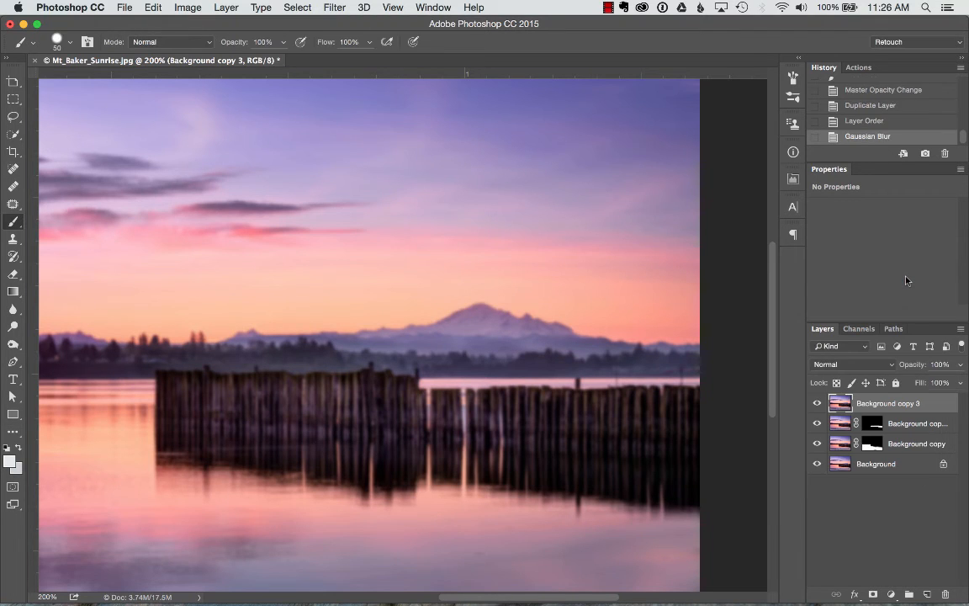
left_click(874, 595)
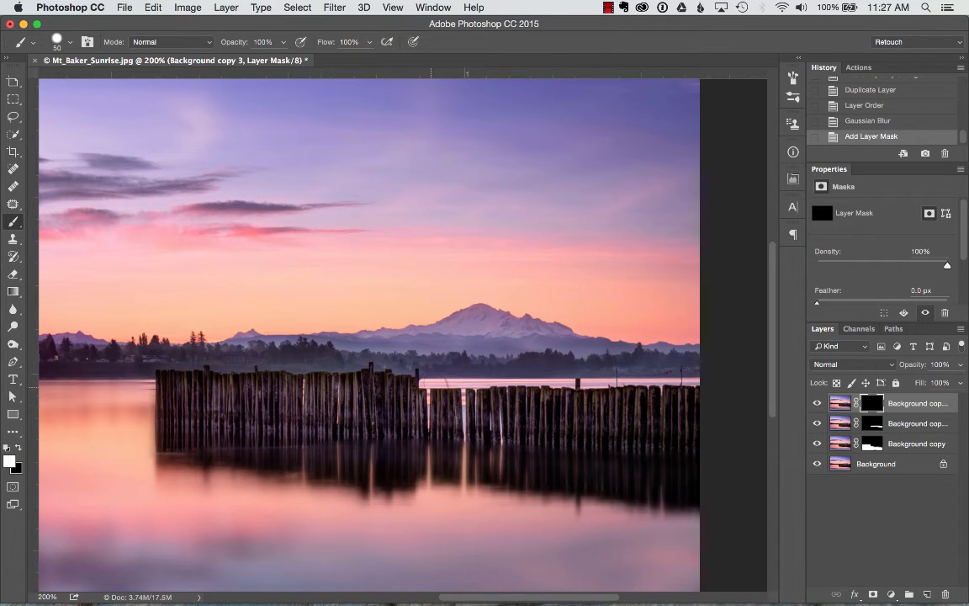
Step: Paint white on the Background copy 3 mask with a 10-pixel brush over the strip of distant water above the pilings
key("bracketleft")
key("bracketleft")
key("bracketleft")
key("bracketleft")
key("bracketleft")
key("bracketleft")
key("bracketleft")
key("bracketleft")
key("super+equal")
key("super+equal")
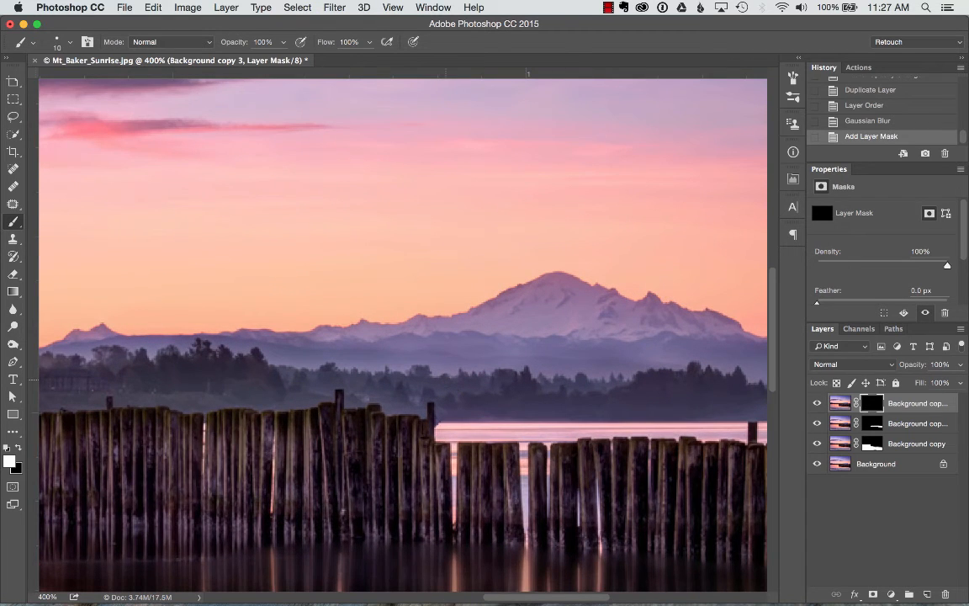
scroll(446, 380, "right", 8)
scroll(446, 380, "down", 2)
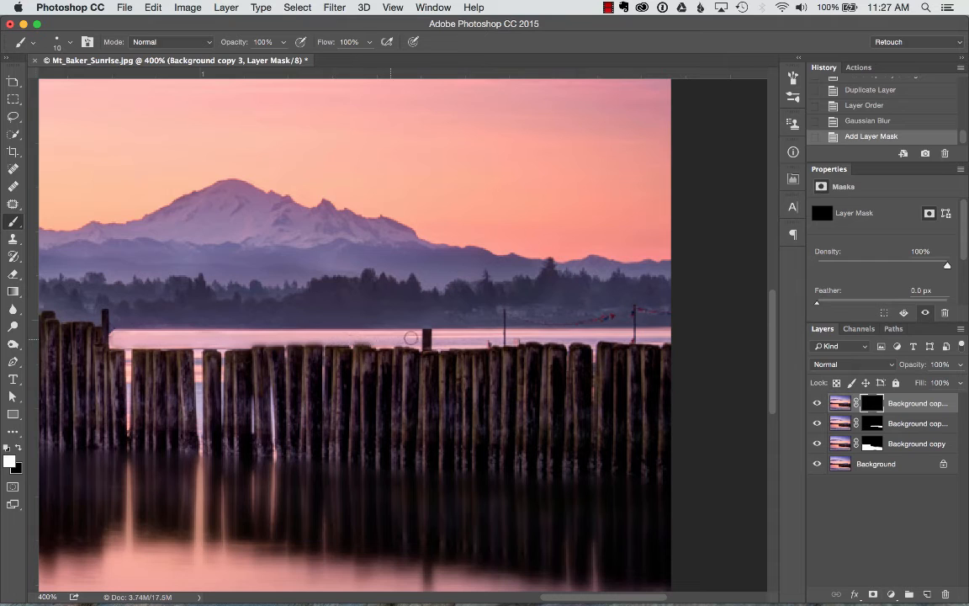
left_click_drag(370, 335, 437, 342)
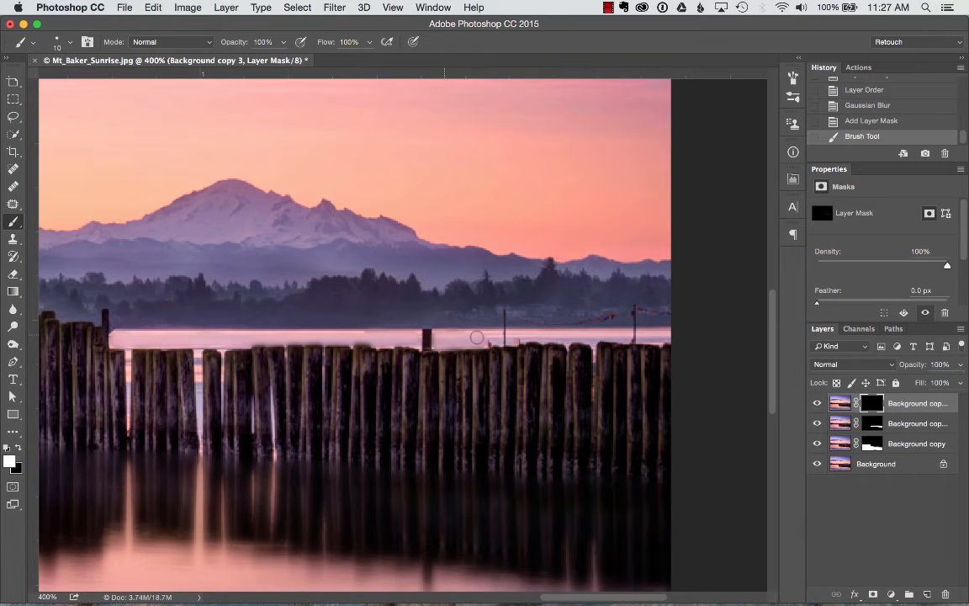
mouse_move(483, 342)
left_mouse_down()
mouse_move(501, 345)
mouse_move(491, 344)
left_mouse_up()
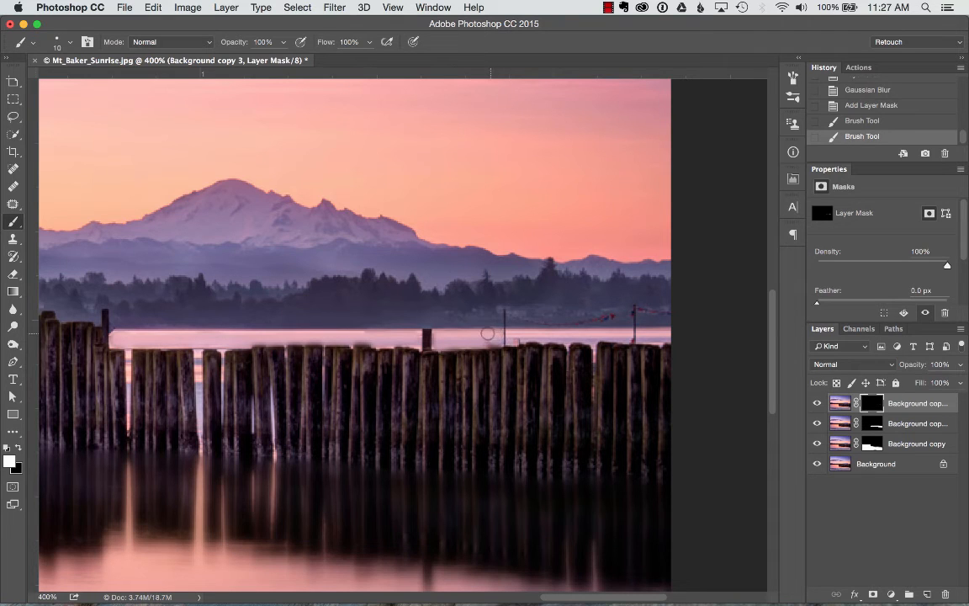
left_click_drag(499, 335, 508, 335)
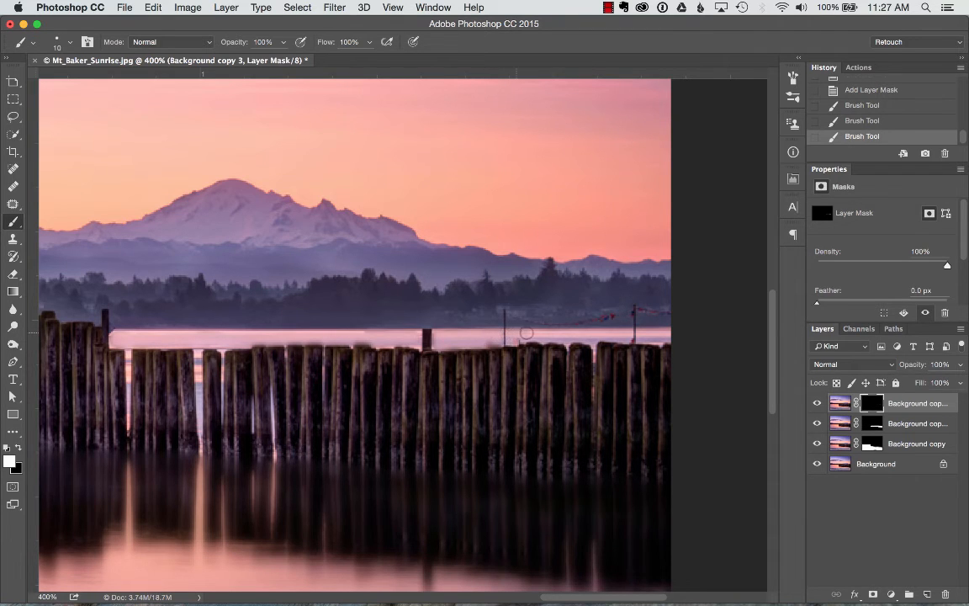
left_click_drag(604, 334, 627, 334)
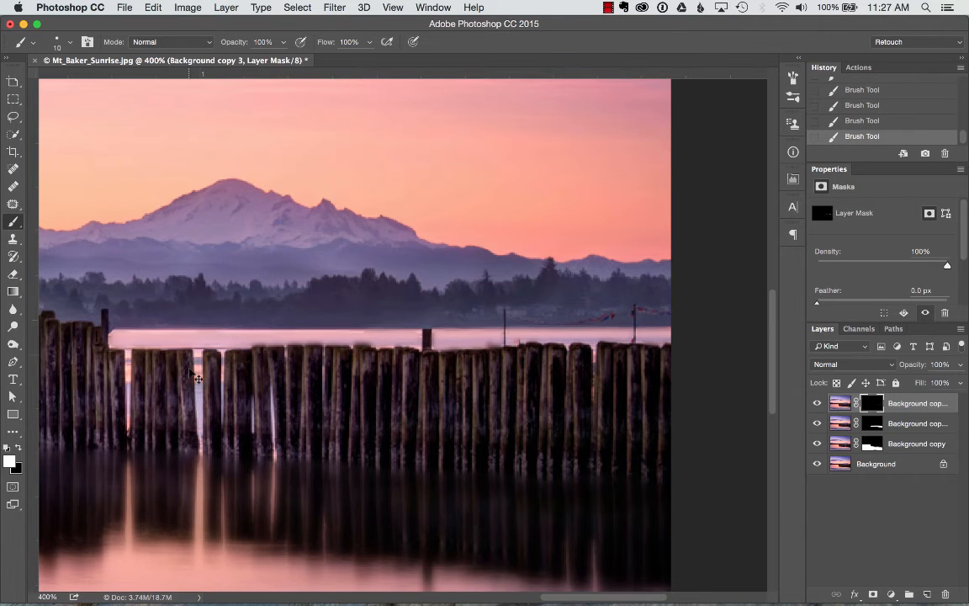
Step: Paint white on the Background copy 3 mask with a 4-pixel brush over the water showing through the wide gap between the pilings
key("super+equal")
key("super+equal")
key("super+equal")
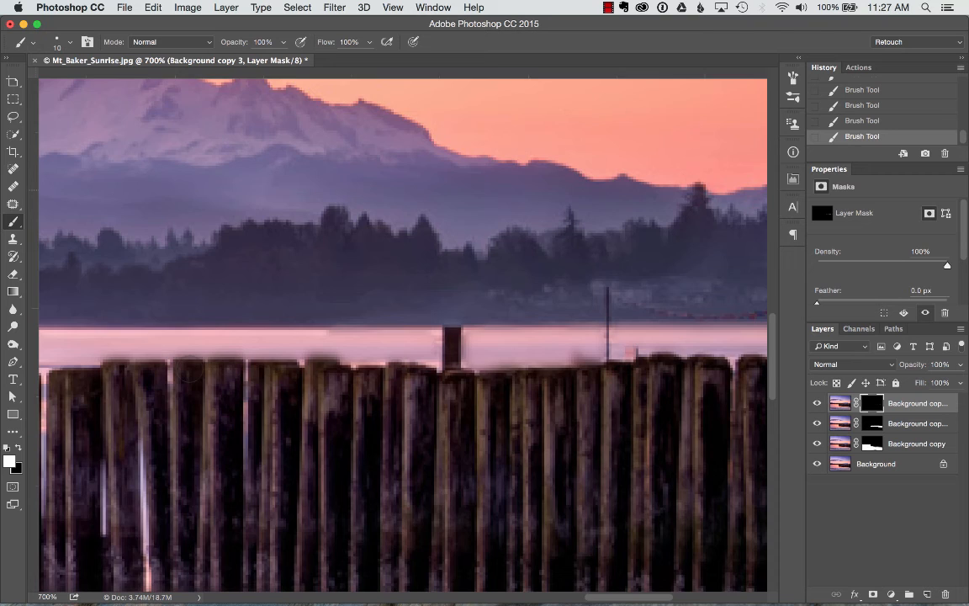
left_click_drag(190, 369, 527, 369)
key("bracketleft")
key("bracketleft")
key("bracketleft")
key("bracketleft")
key("bracketleft")
key("bracketleft")
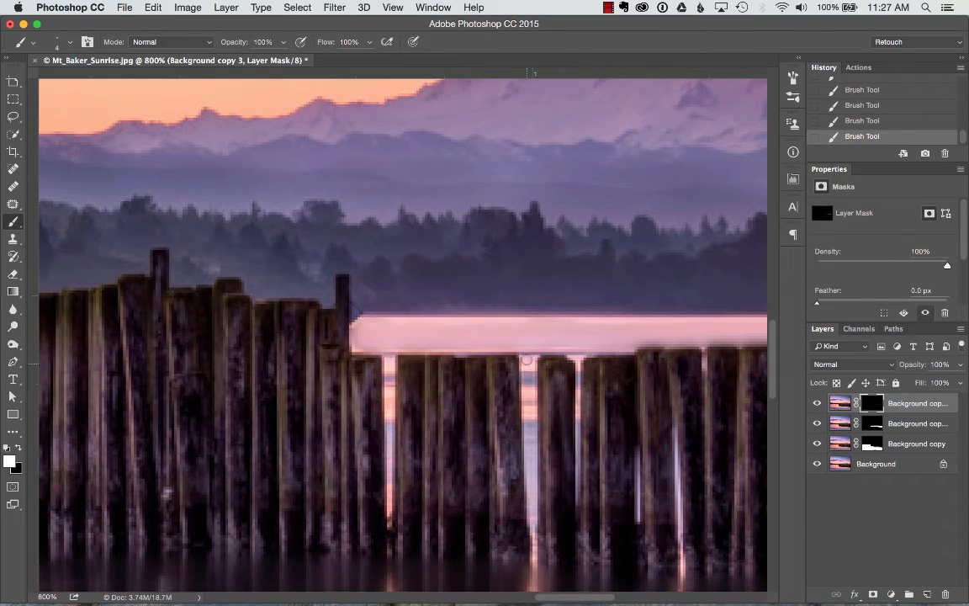
left_click_drag(528, 366, 531, 514)
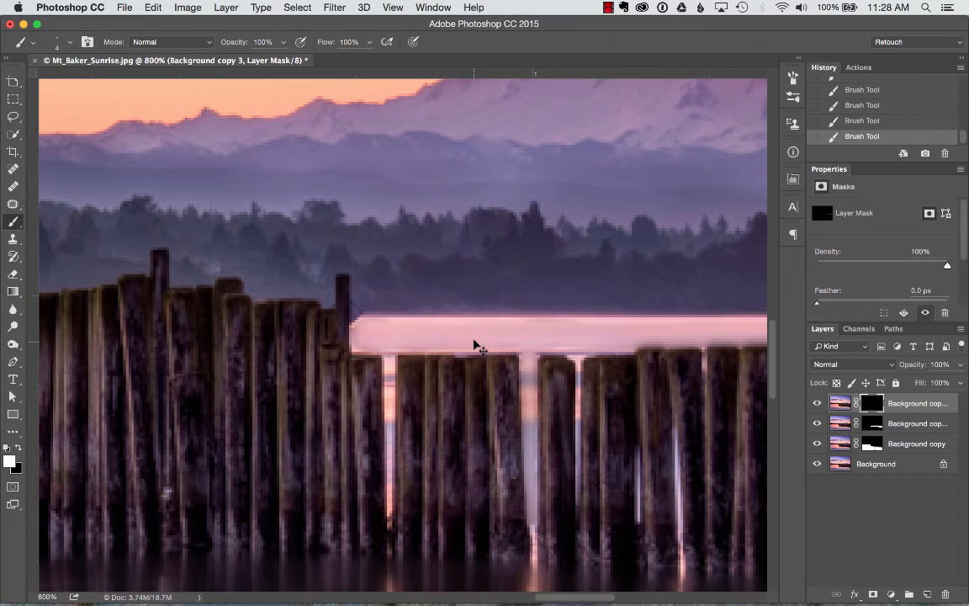
Step: Make another duplicate of the Background layer and bring it to the top of the layer stack
key("super+minus")
key("super+minus")
key("super+minus")
key("super+minus")
key("super+minus")
key("super+minus")
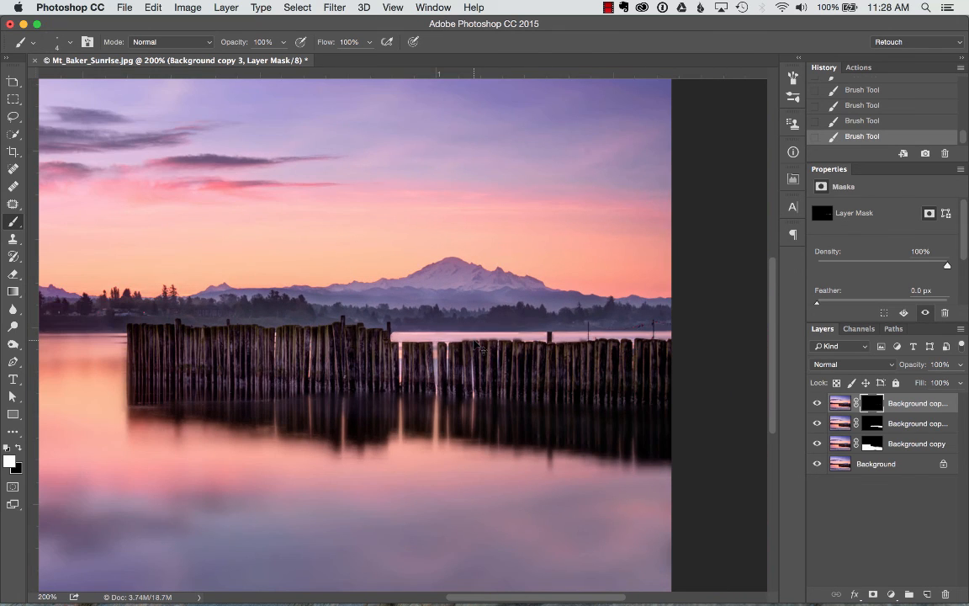
key("super+minus")
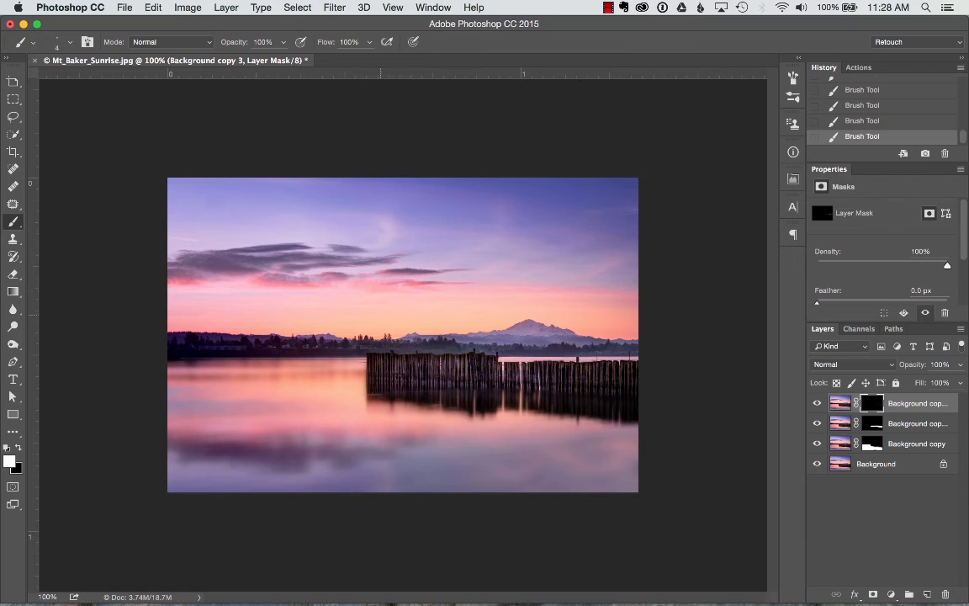
left_click_drag(878, 466, 925, 595)
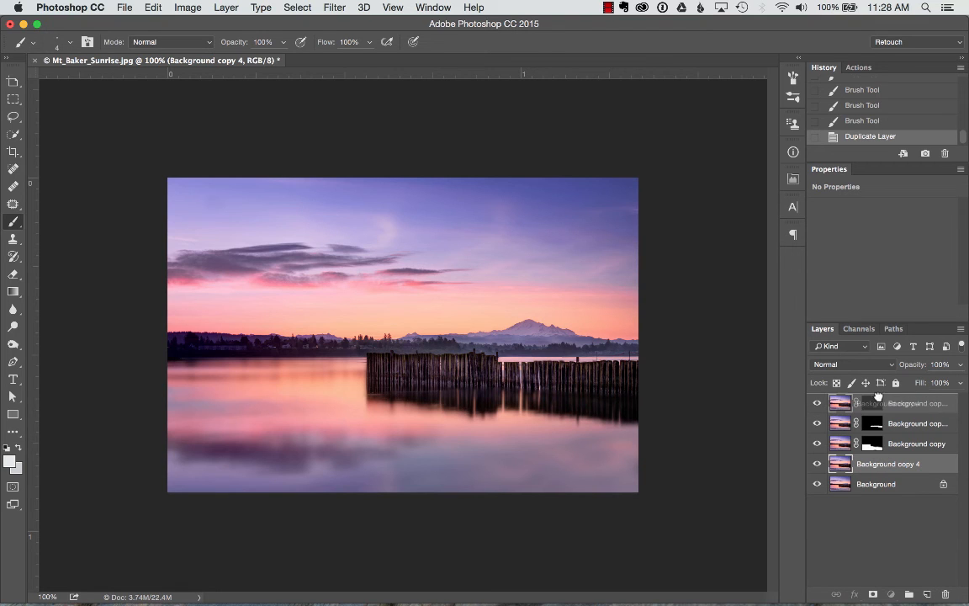
key("super+shift+bracketright")
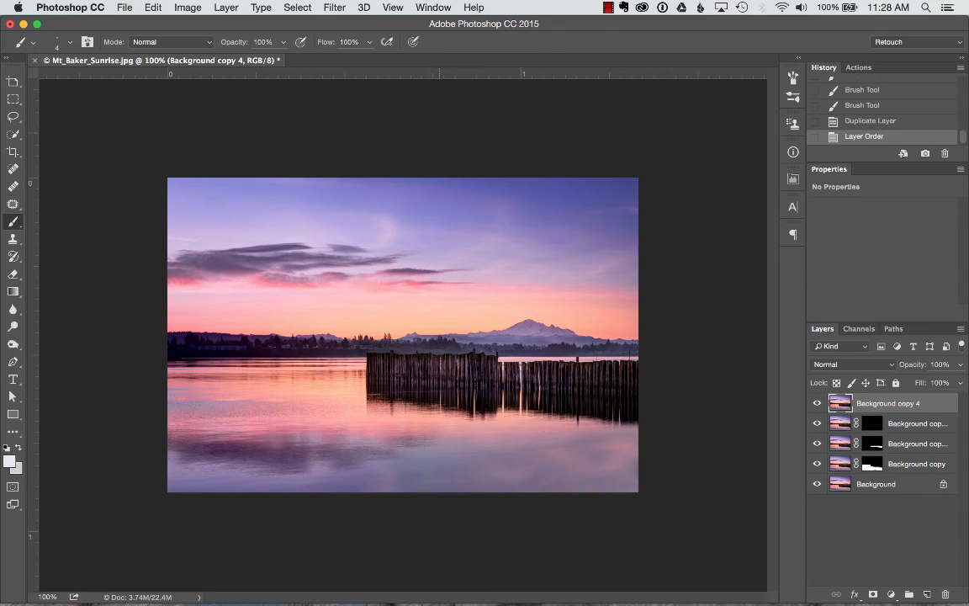
Step: Apply a Motion Blur with a 43° angle and 61-pixel distance to Background copy 4 and add a black layer mask to it
left_click(334, 7)
mouse_move(413, 166)
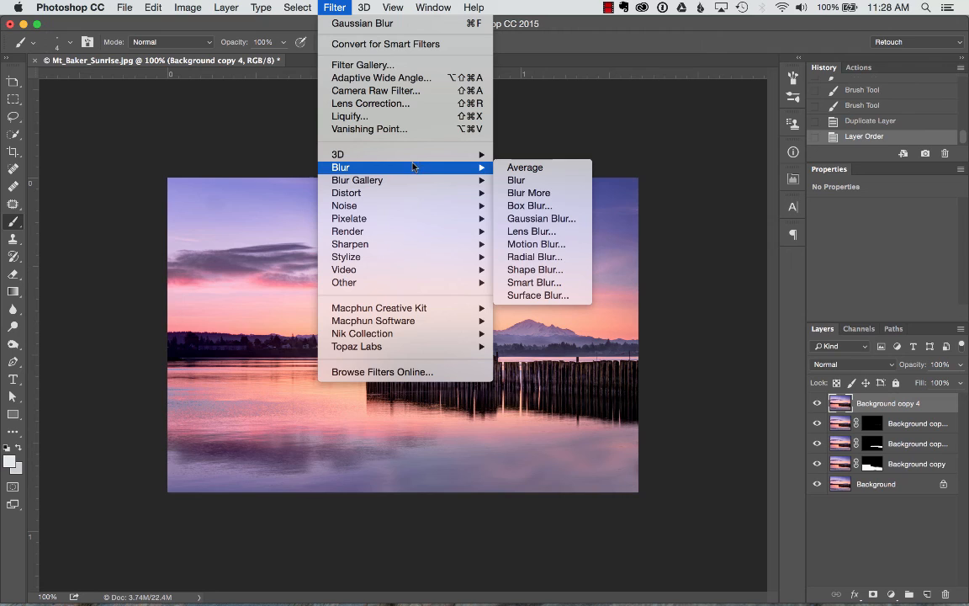
left_click(536, 244)
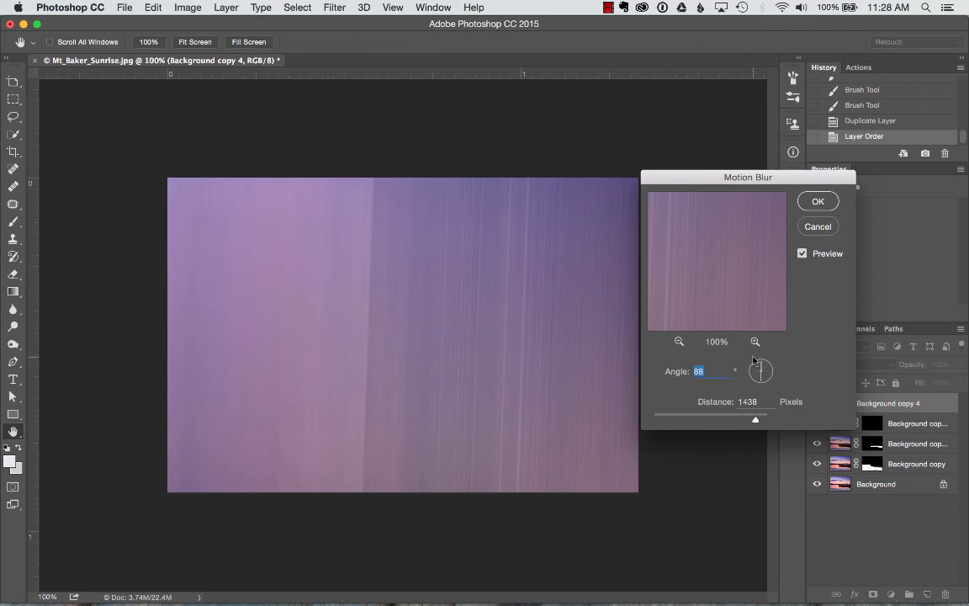
left_click_drag(762, 365, 768, 368)
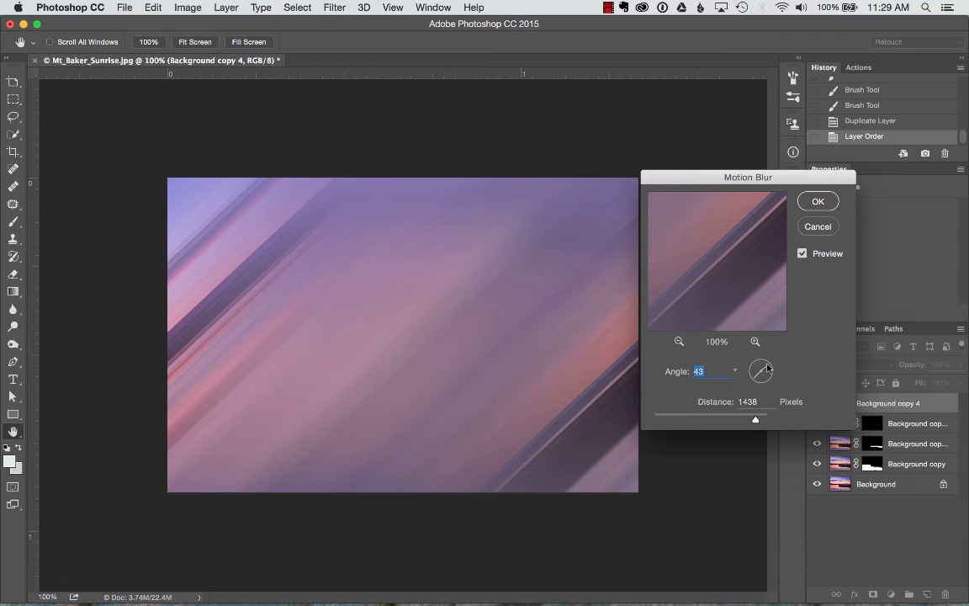
left_click_drag(755, 420, 687, 422)
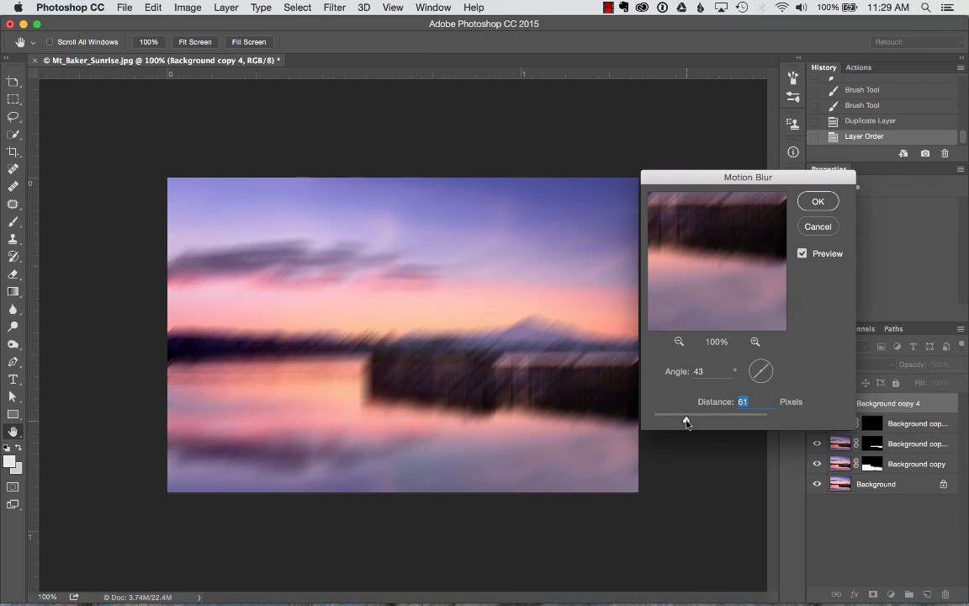
left_click(818, 202)
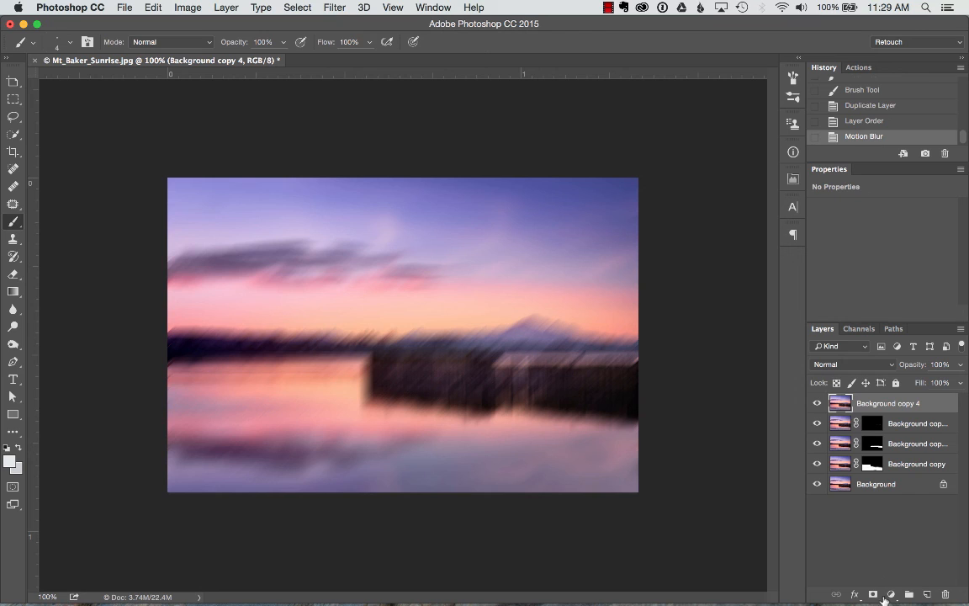
left_click(874, 594, "alt")
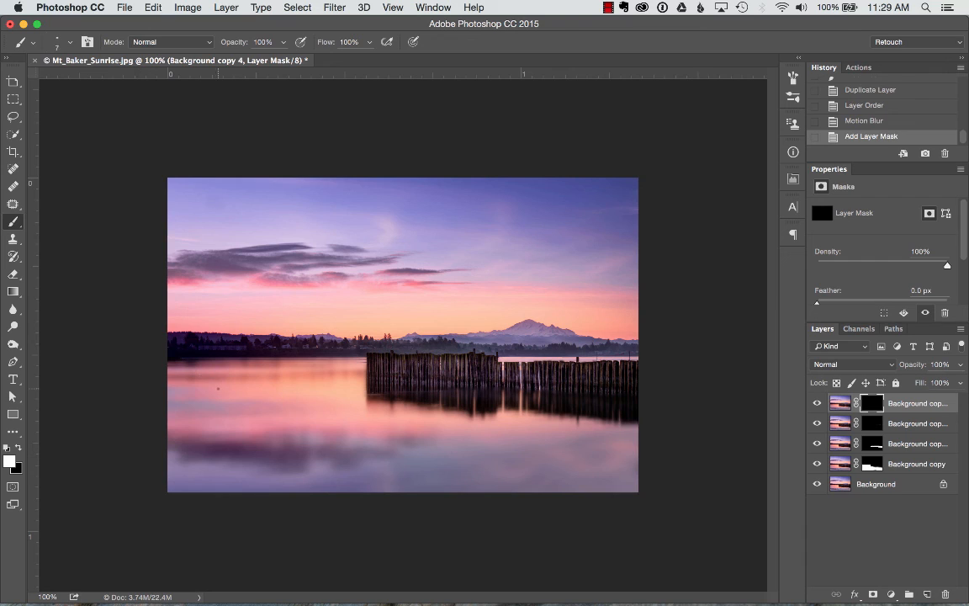
Step: Paint white on the Background copy 4 mask with a 300-pixel brush over the open water in the foreground
key("bracketright")
key("bracketright")
key("bracketright")
key("bracketright")
key("bracketright")
key("bracketright")
key("bracketright")
key("bracketright")
key("bracketright")
key("bracketright")
key("bracketright")
key("bracketright")
key("bracketright")
key("bracketright")
key("bracketright")
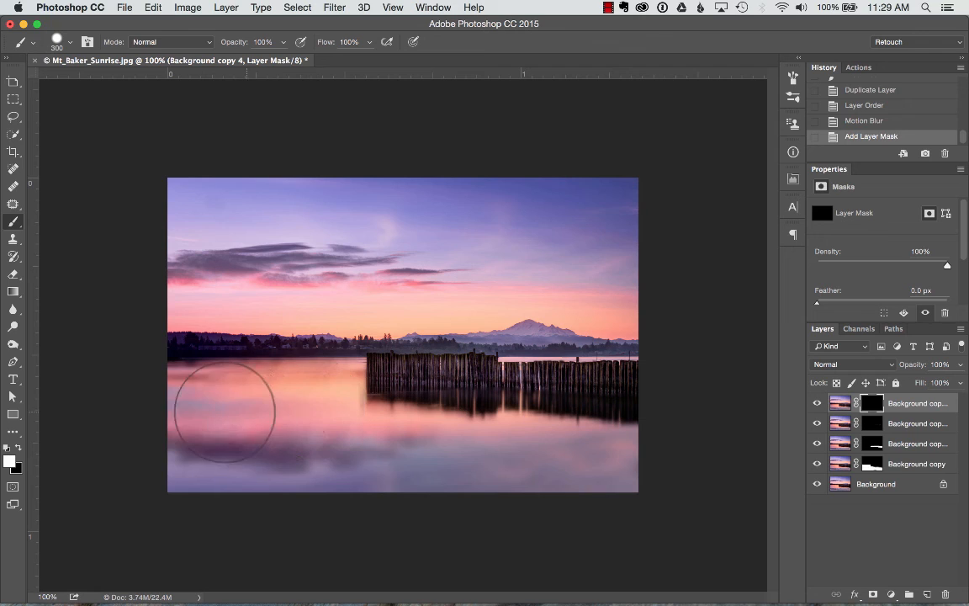
mouse_move(313, 454)
left_mouse_down()
mouse_move(535, 454)
mouse_move(665, 475)
left_mouse_up()
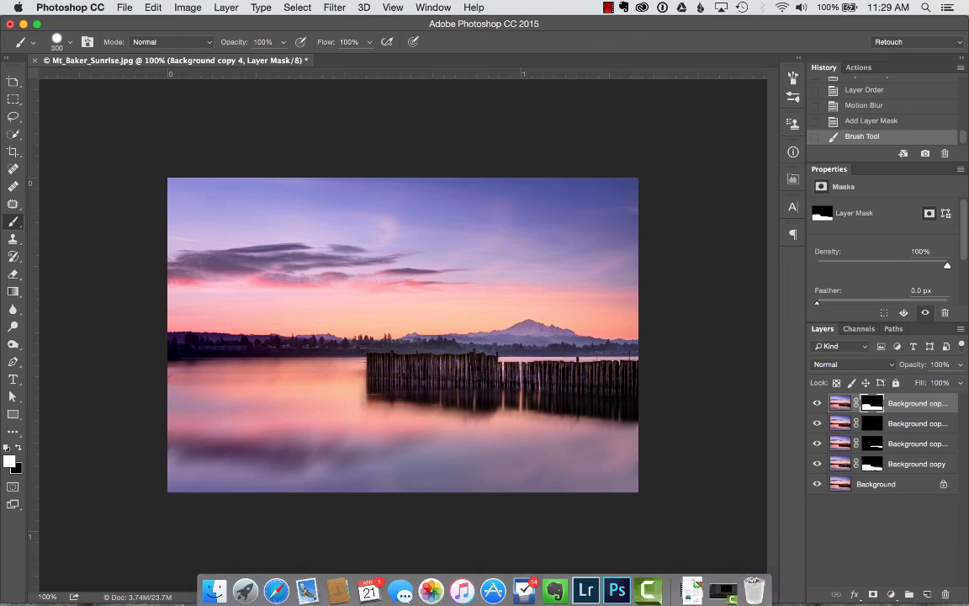
left_click(608, 6)
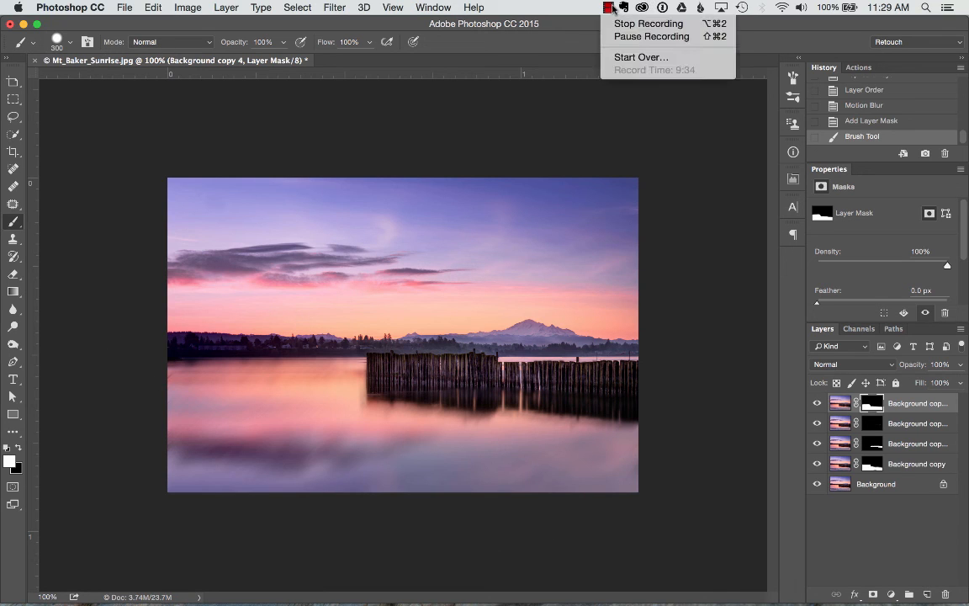